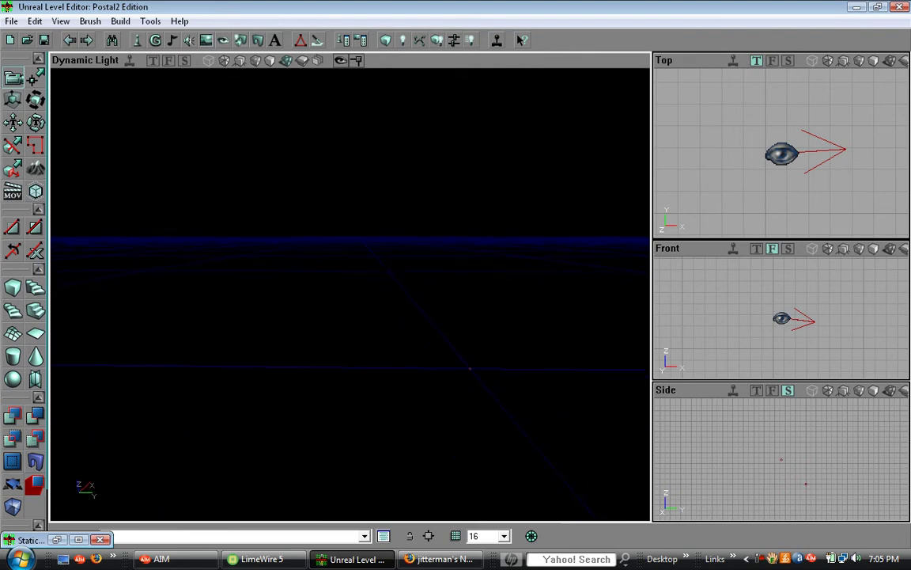
right_drag(351, 294, 342, 261)
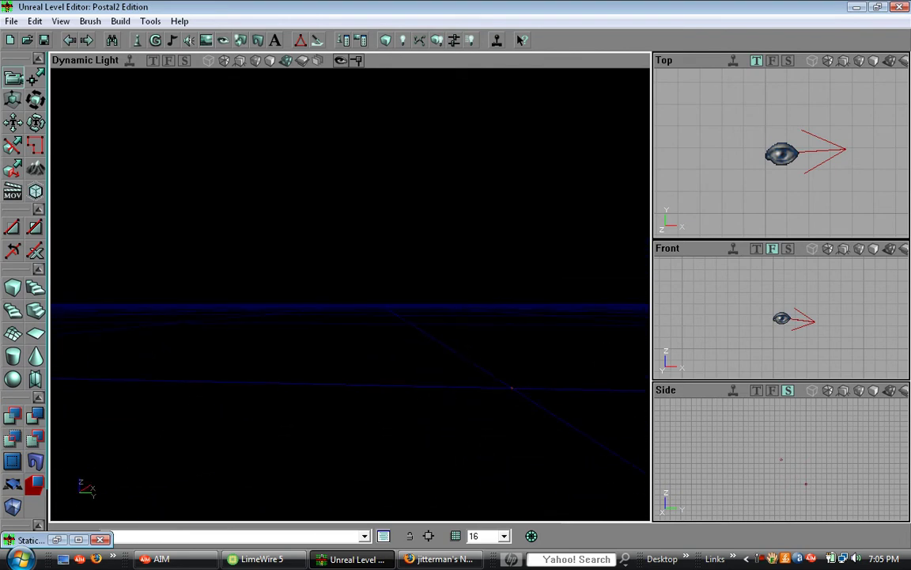
right_drag(400, 154, 400, 187)
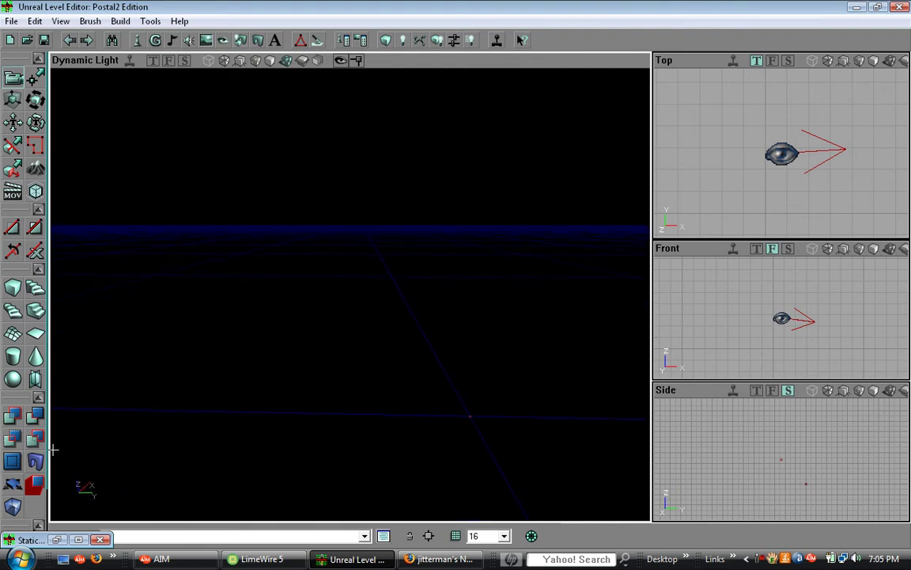
click(58, 540)
click(383, 155)
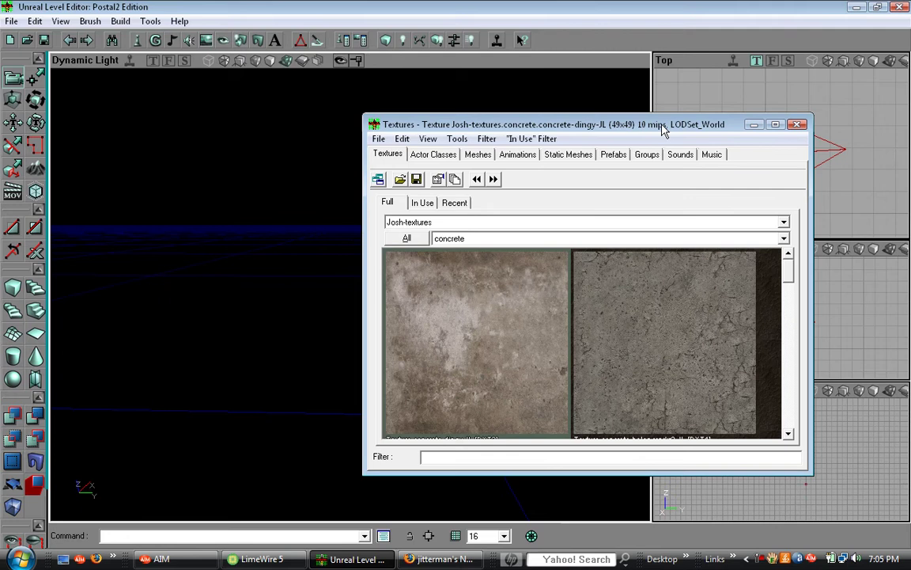
click(754, 124)
Step: Build a cube brush with height, width and breadth all set to 5012
right_click(13, 286)
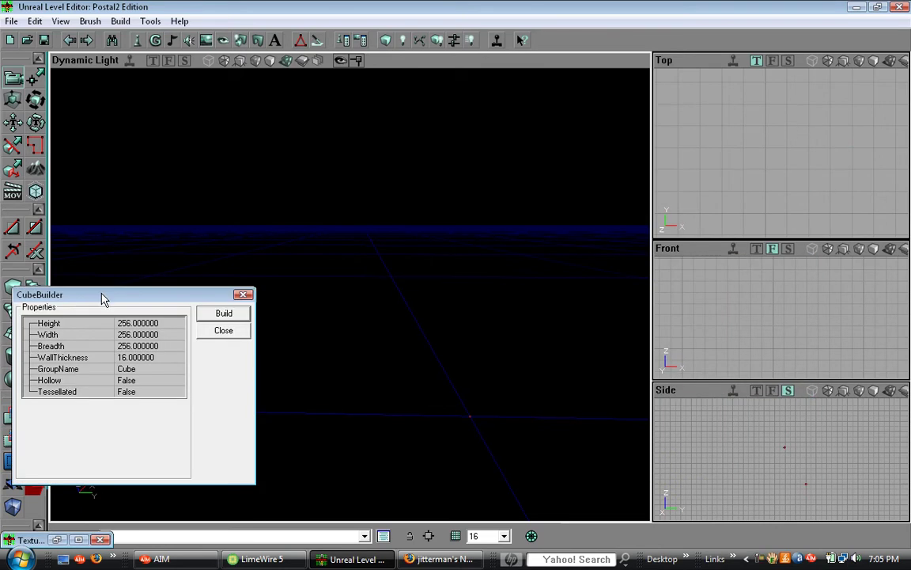
click(139, 323)
text(5012)
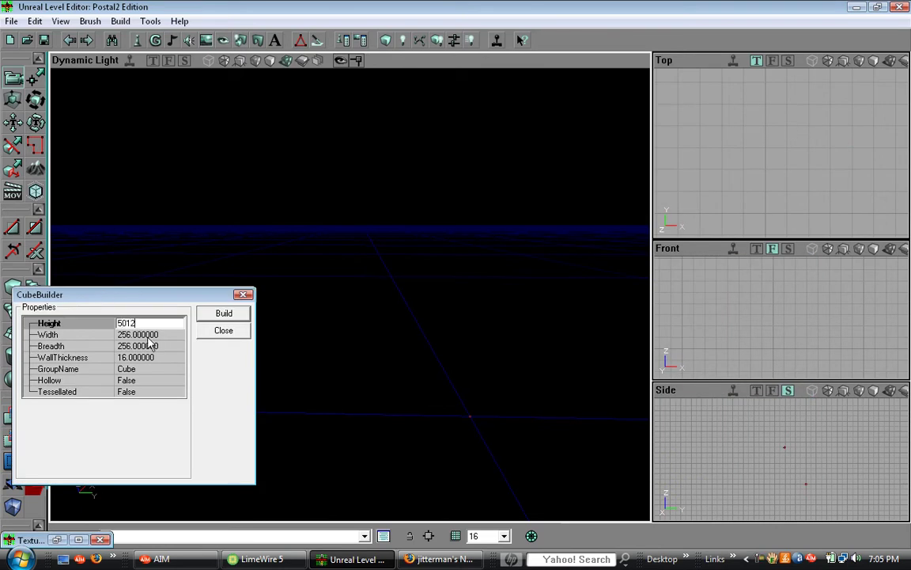
click(148, 337)
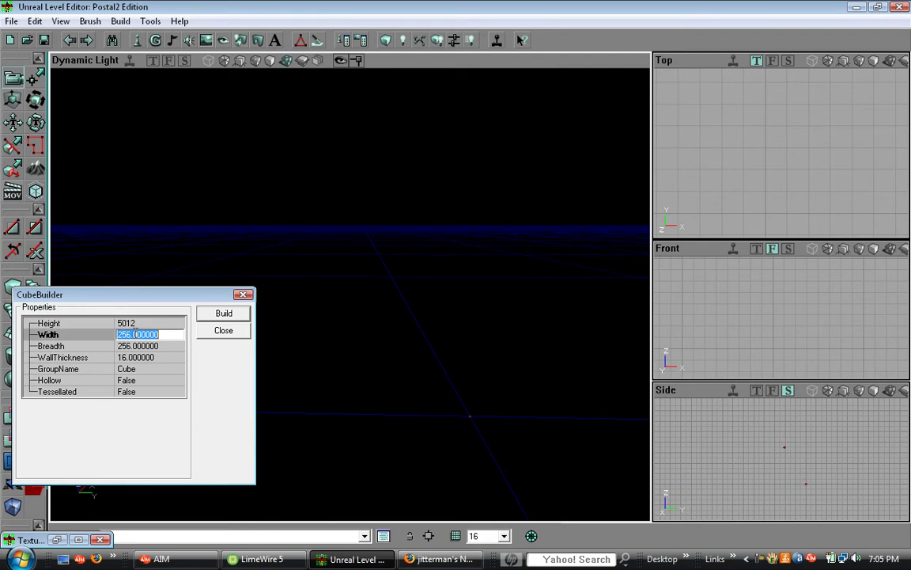
text(5012)
click(135, 347)
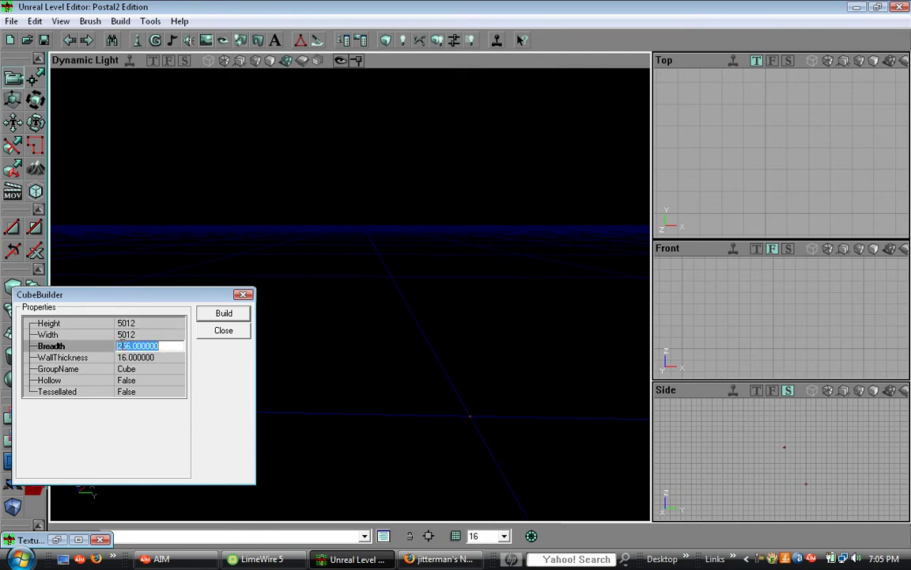
text(5012)
click(224, 314)
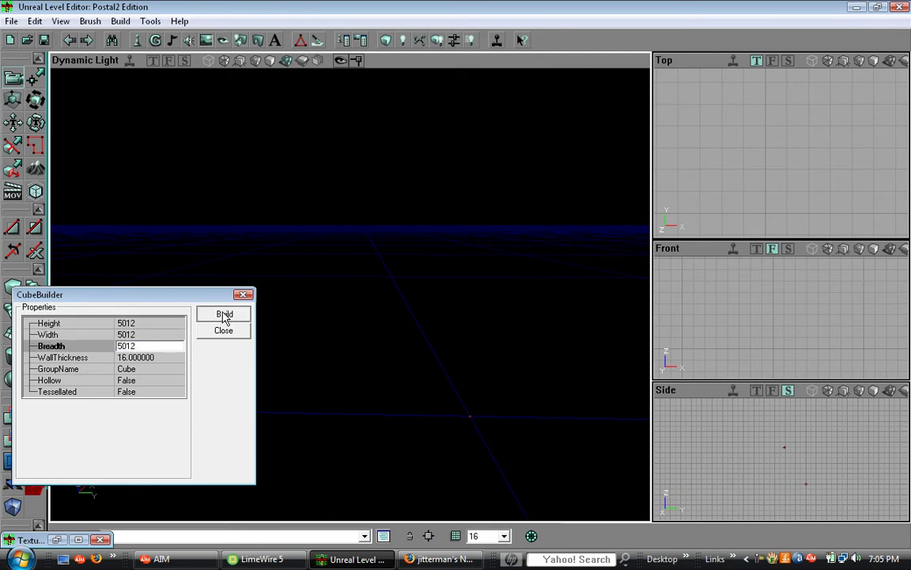
click(243, 295)
ctrl+drag(324, 379, 324, 322)
Step: Select the Cat_Orange texture from the AnimalSkins package as the current texture
click(57, 540)
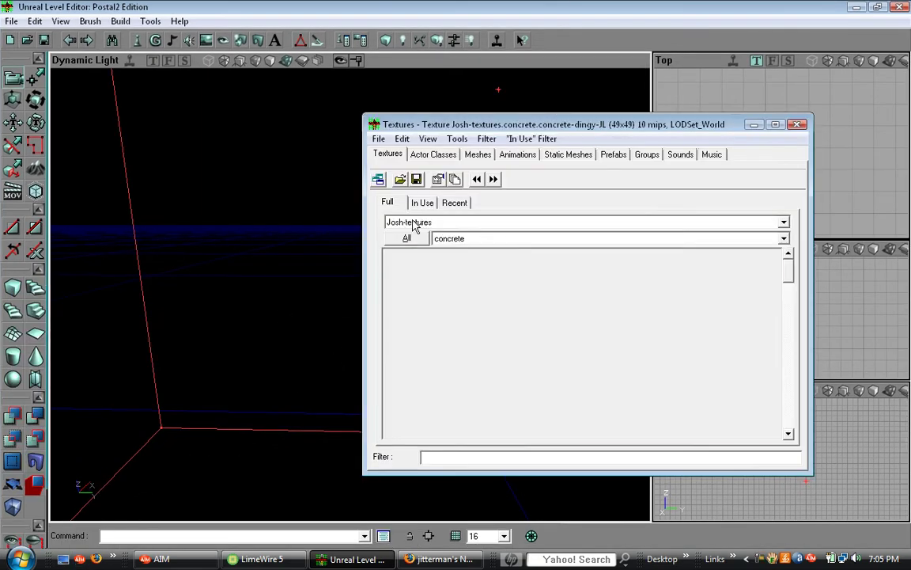
click(419, 222)
scroll(424, 230, up, 4)
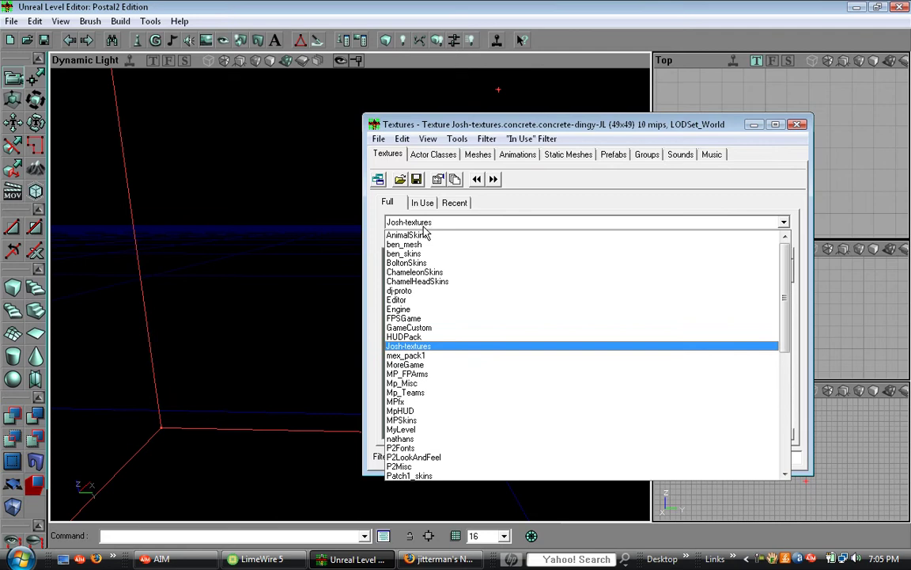
click(419, 234)
scroll(491, 308, down, 3)
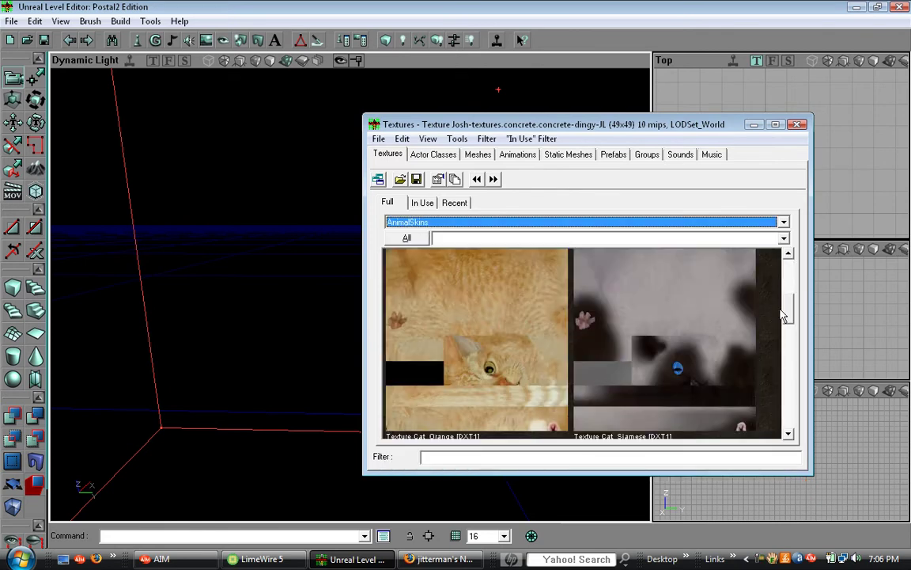
click(459, 333)
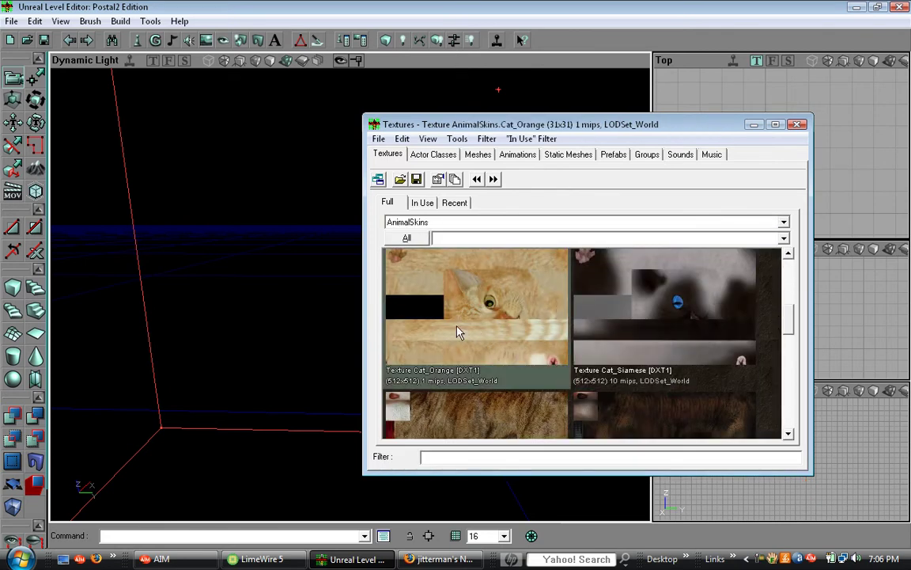
click(754, 124)
Step: Subtract the cube brush from the world to carve out a room with the selected texture
click(38, 420)
right_drag(261, 301, 66, 384)
drag(67, 384, 67, 348)
drag(395, 164, 396, 211)
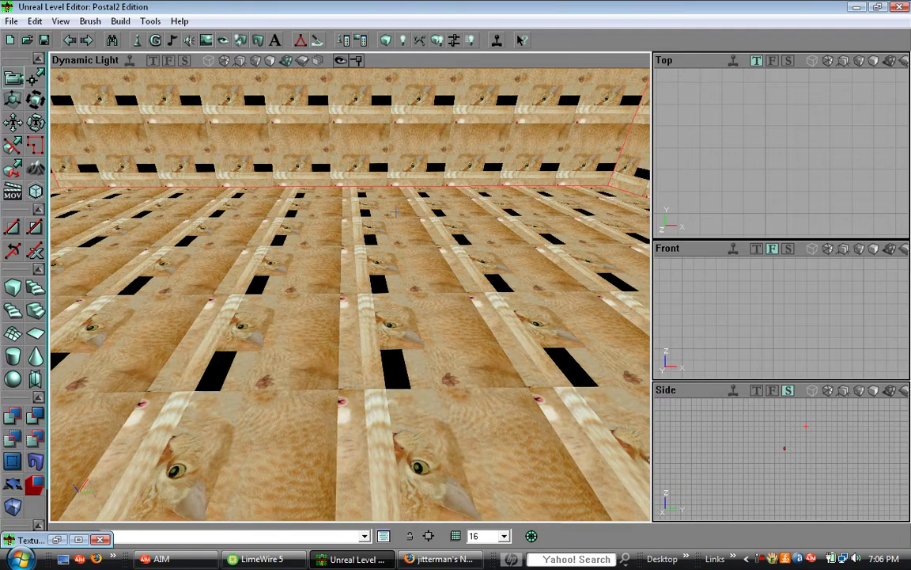
right_drag(382, 303, 379, 316)
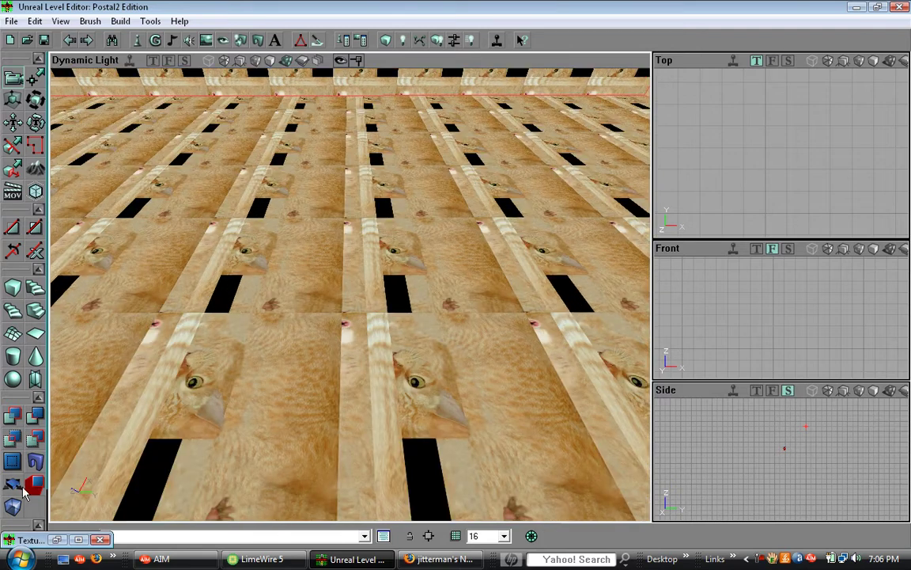
Step: Choose the ZoneInfo class under Actor > Info and add a ZoneInfo actor on the room's floor
click(55, 538)
click(433, 154)
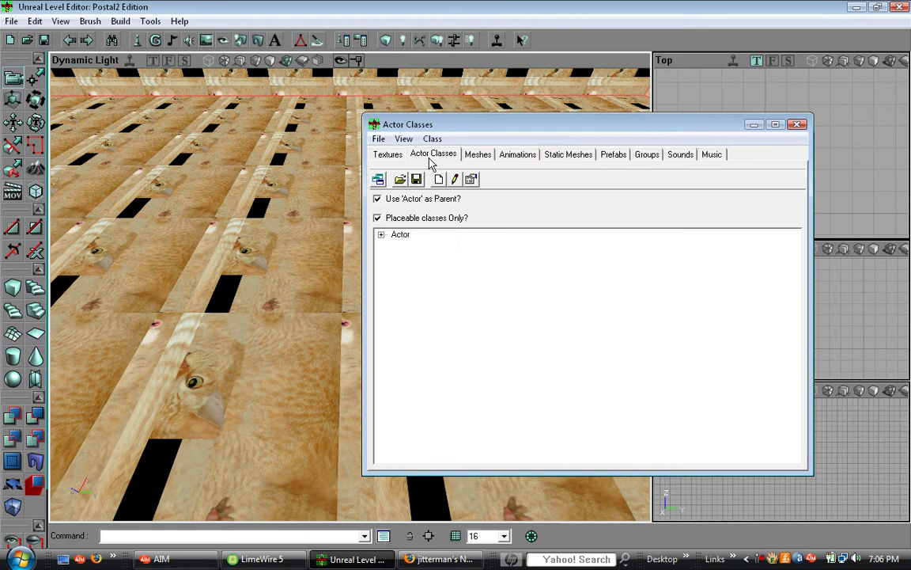
click(382, 234)
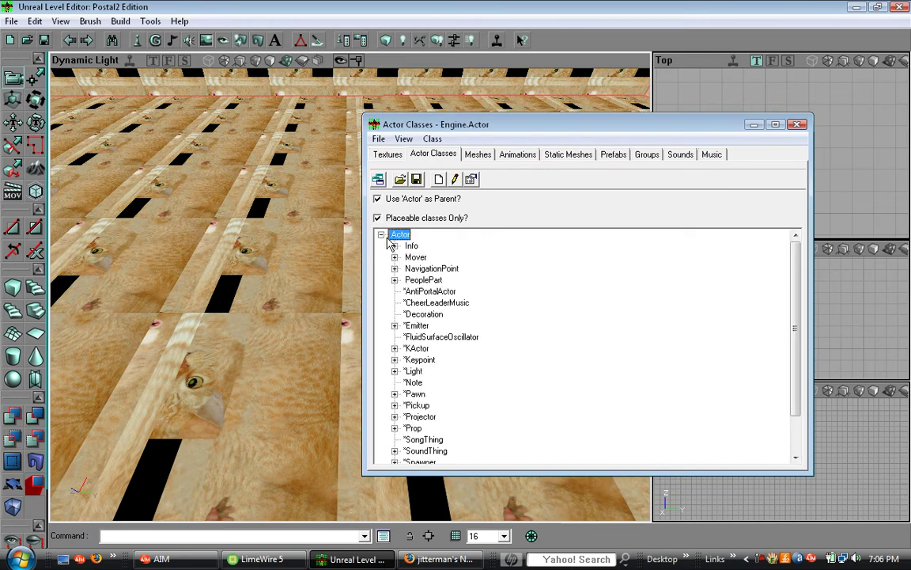
click(395, 245)
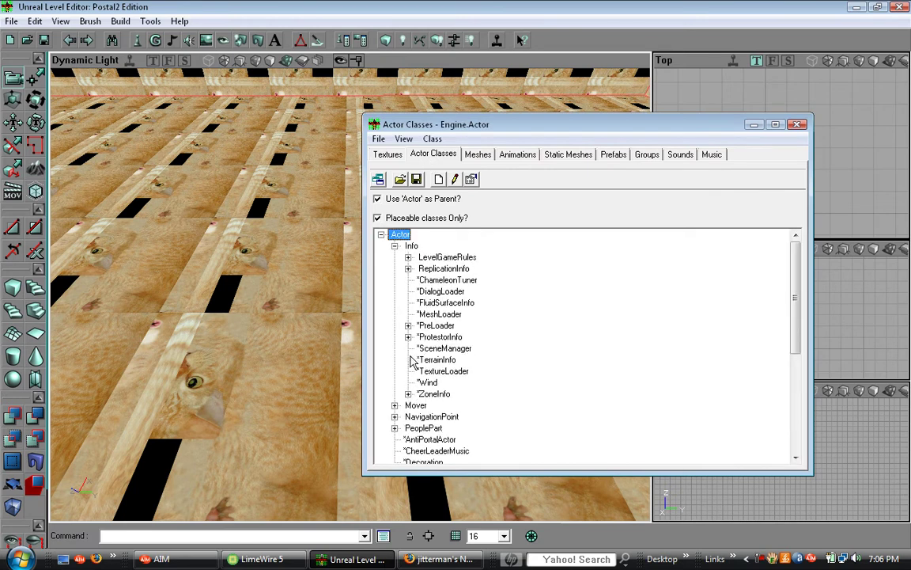
click(432, 393)
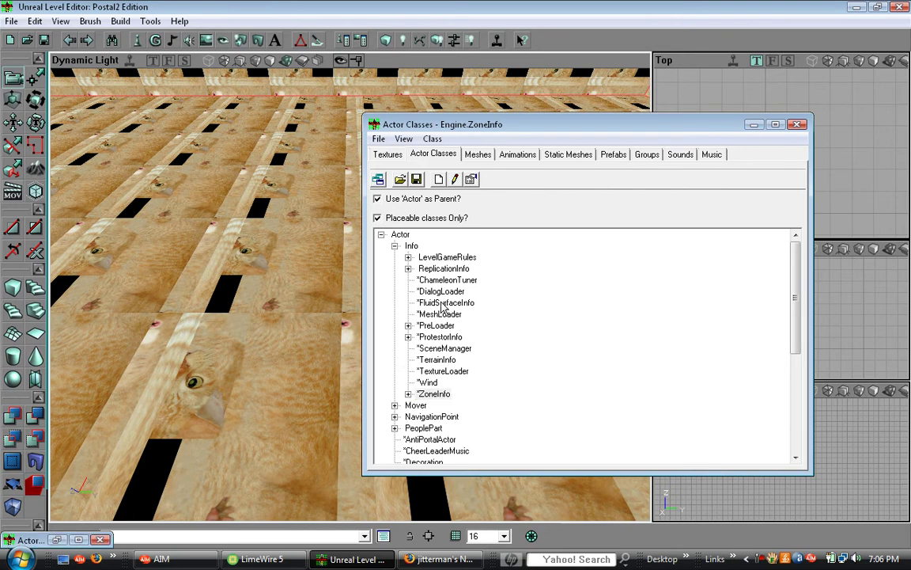
click(753, 125)
right_click(366, 363)
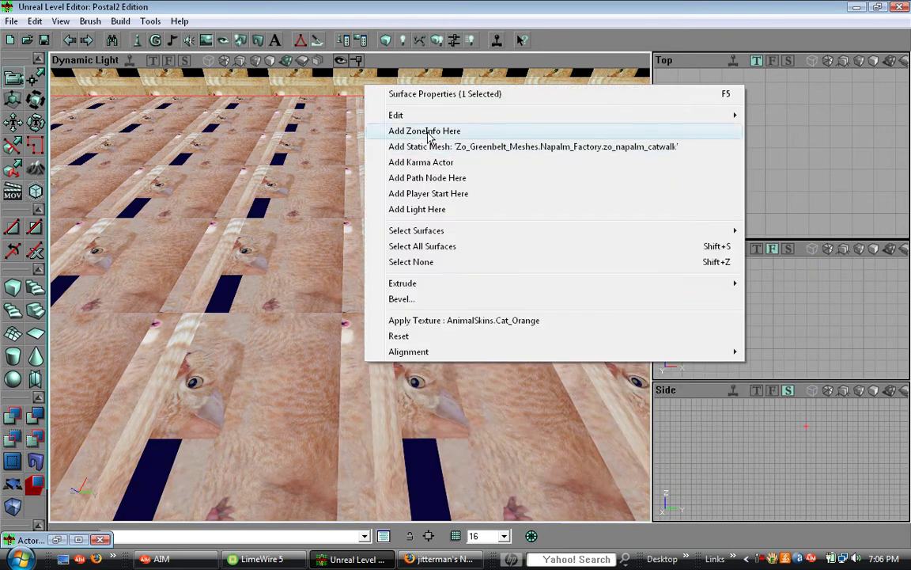
click(420, 130)
Step: Set the ZoneInfo actor's DrawScale to 2 in its display properties
drag(365, 317, 365, 376)
right_drag(365, 360, 365, 317)
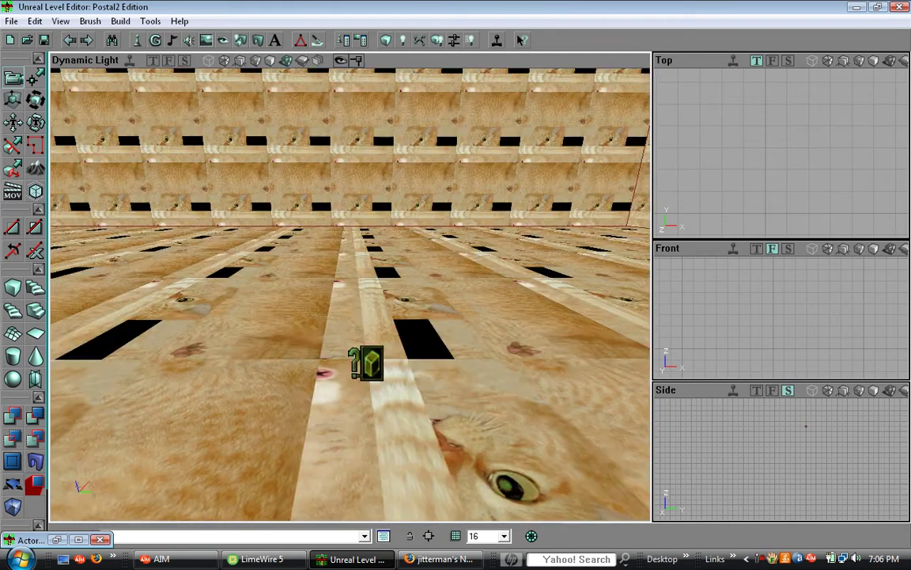
mouse_move(365, 316)
mouse_down()
mouse_move(365, 352)
mouse_move(365, 304)
mouse_up()
drag(420, 79, 419, 72)
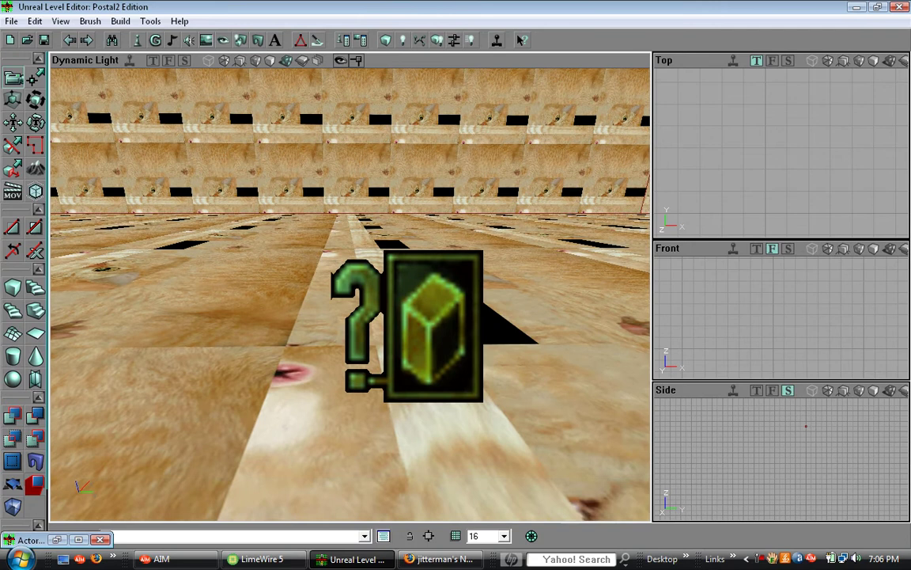
drag(365, 305, 369, 334)
drag(397, 405, 396, 386)
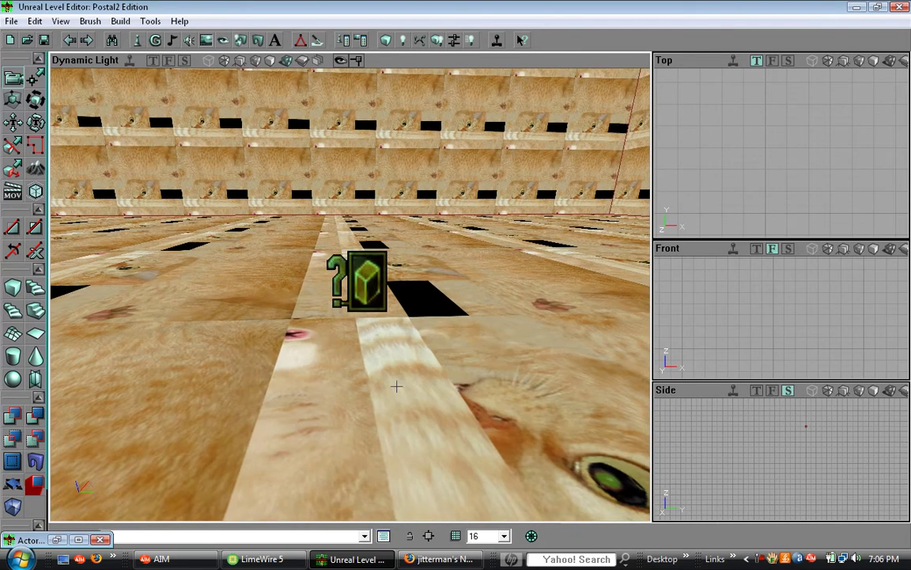
double_click(360, 284)
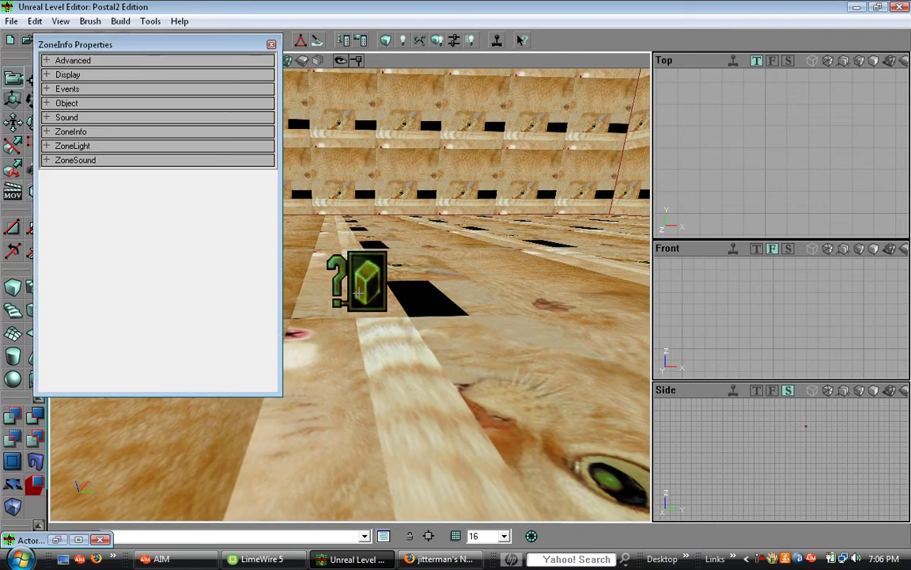
click(79, 73)
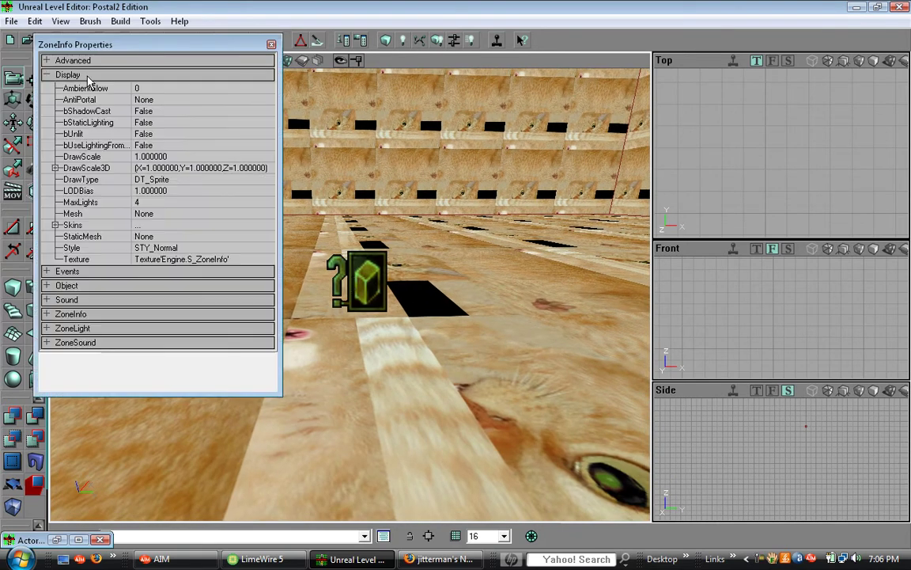
click(147, 156)
text(0)
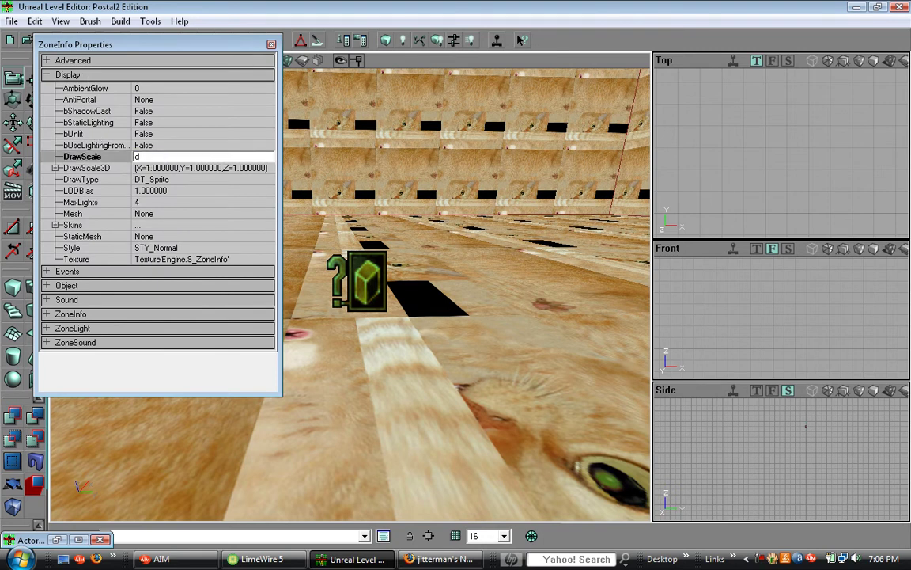
key(BackSpace)
text(2)
key(Return)
drag(350, 294, 349, 332)
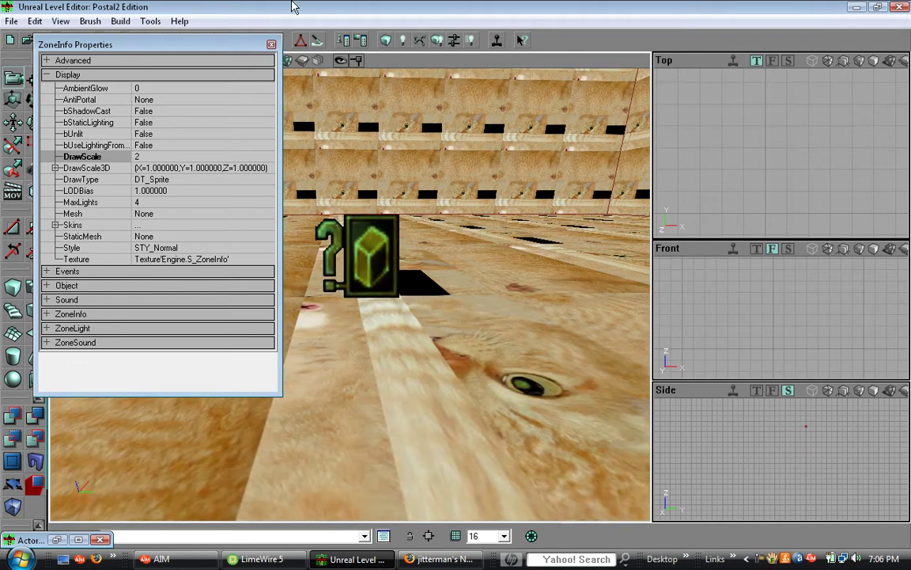
click(272, 46)
Step: Set the ZoneInfo actor's AmbientBrightness to 102 in its zone light properties
mouse_move(396, 250)
mouse_down()
mouse_move(400, 280)
mouse_move(400, 249)
mouse_up()
double_click(330, 248)
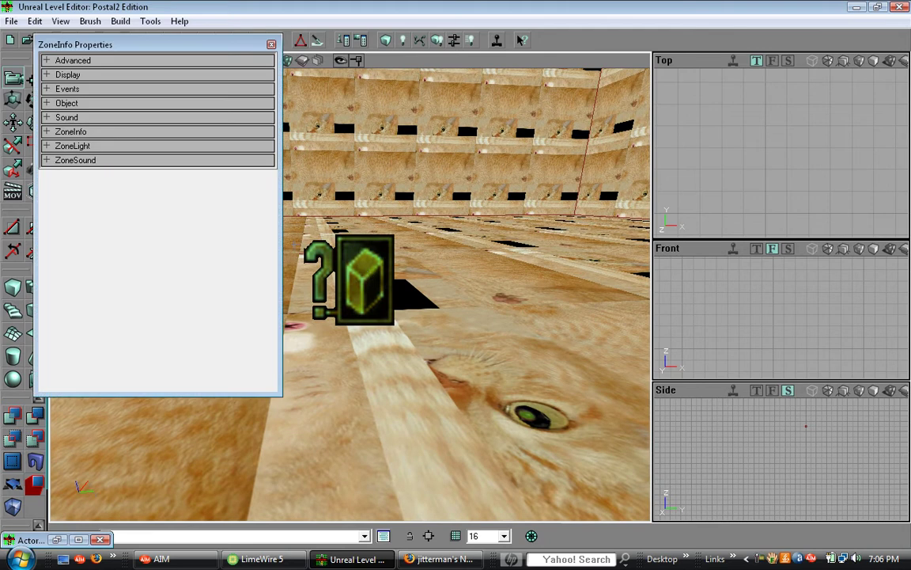
click(107, 147)
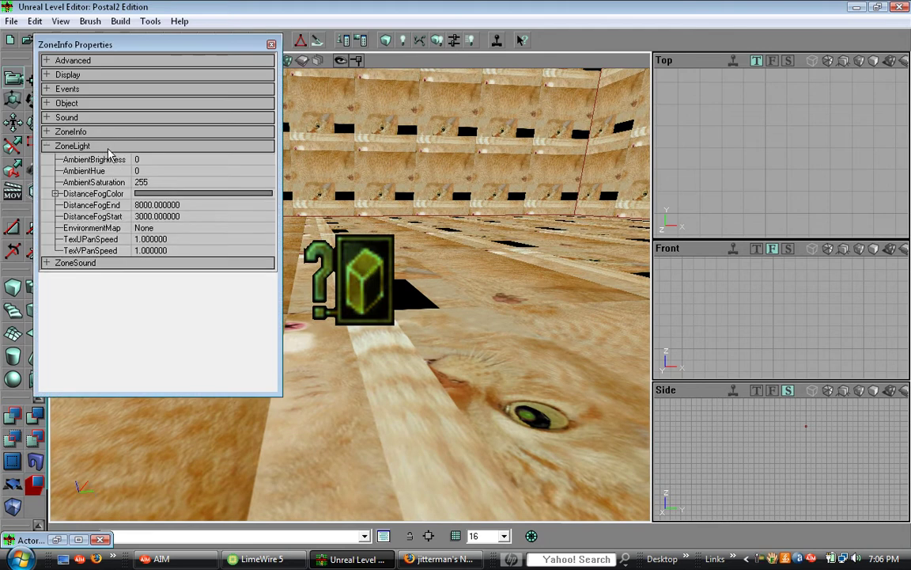
click(164, 165)
drag(164, 165, 180, 163)
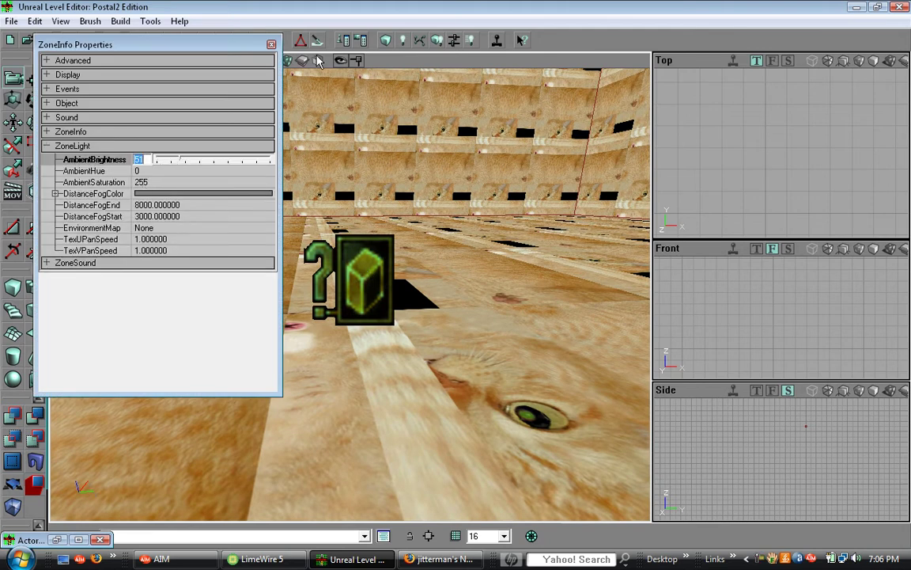
click(197, 162)
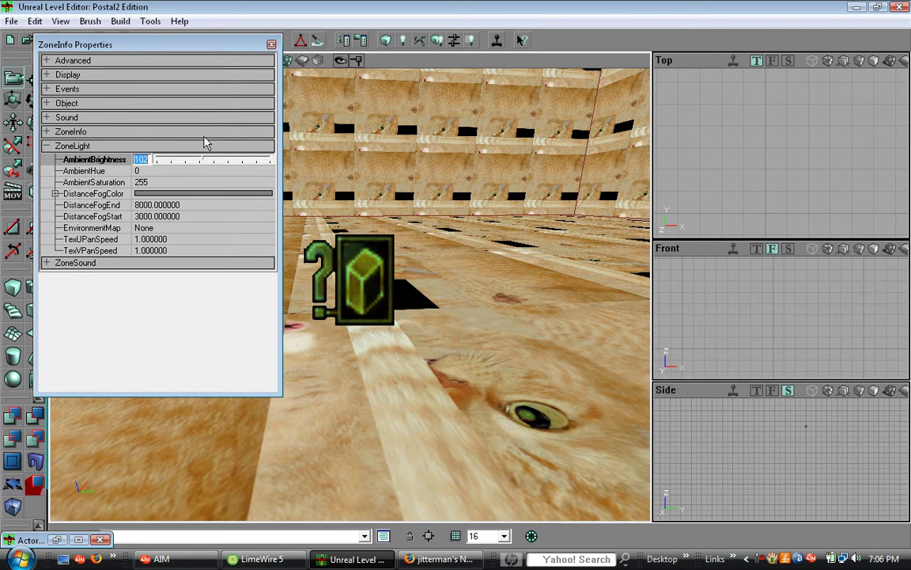
click(272, 45)
Step: Rebuild the level's lighting and look over the lit room
click(403, 40)
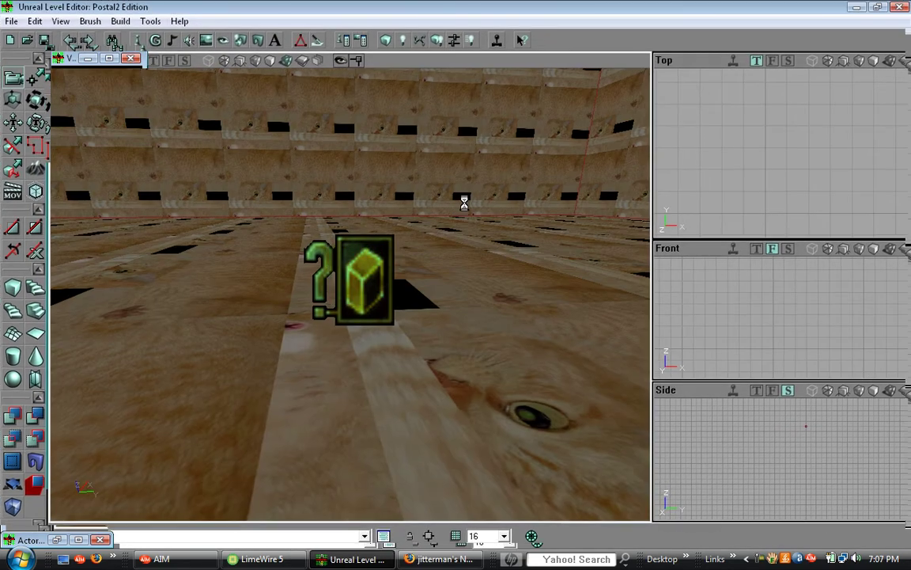
drag(464, 202, 435, 302)
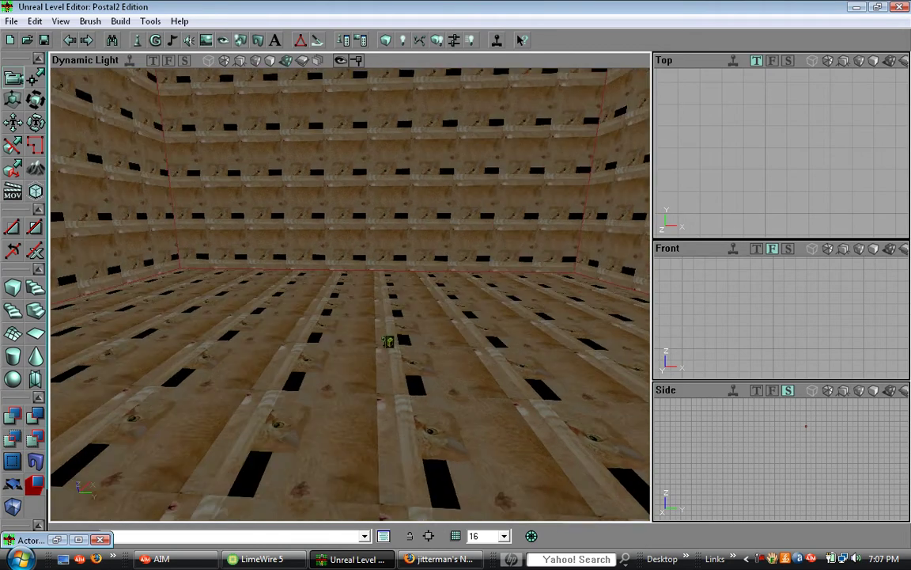
drag(392, 218, 411, 199)
right_drag(429, 181, 430, 213)
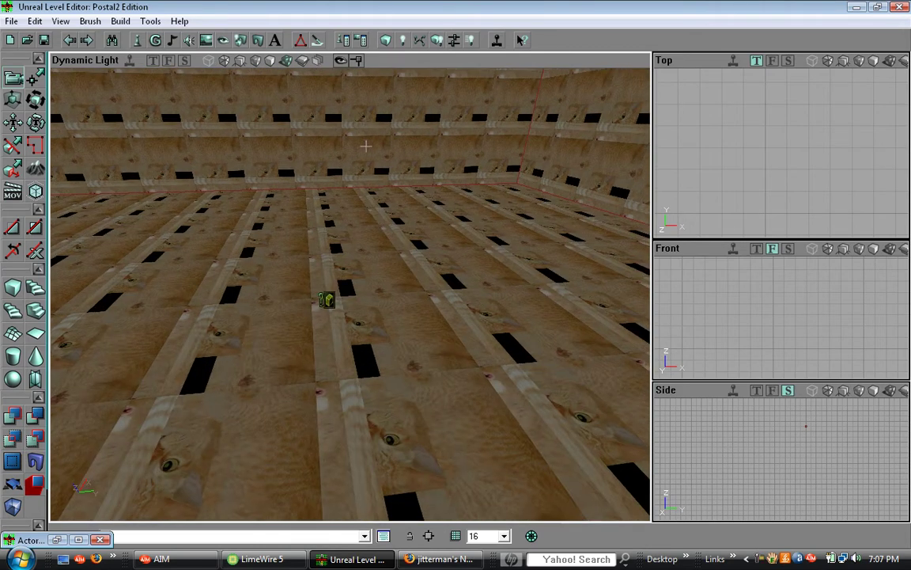
drag(380, 166, 352, 139)
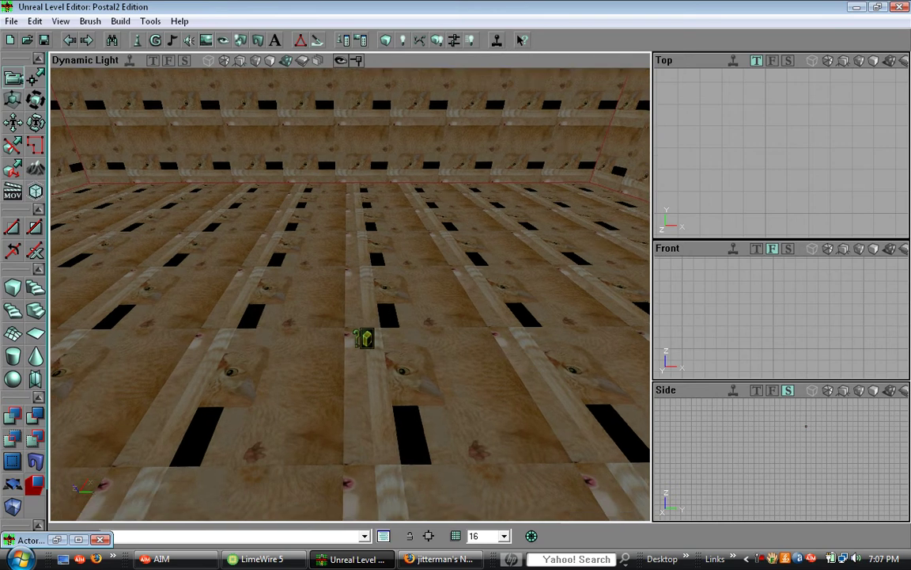
right_drag(200, 350, 207, 381)
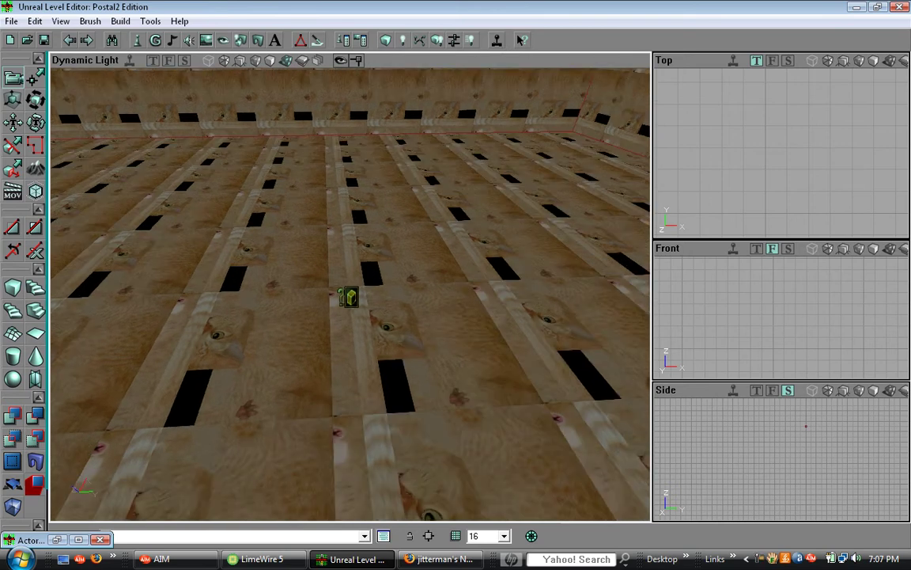
Step: Set the ZoneInfo actor's bTerrainZone property to True
double_click(349, 297)
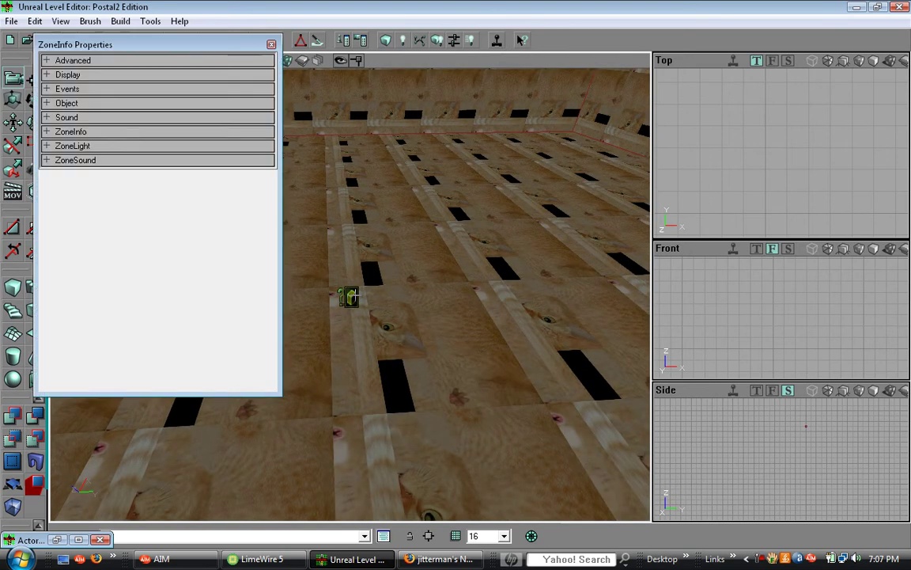
click(70, 131)
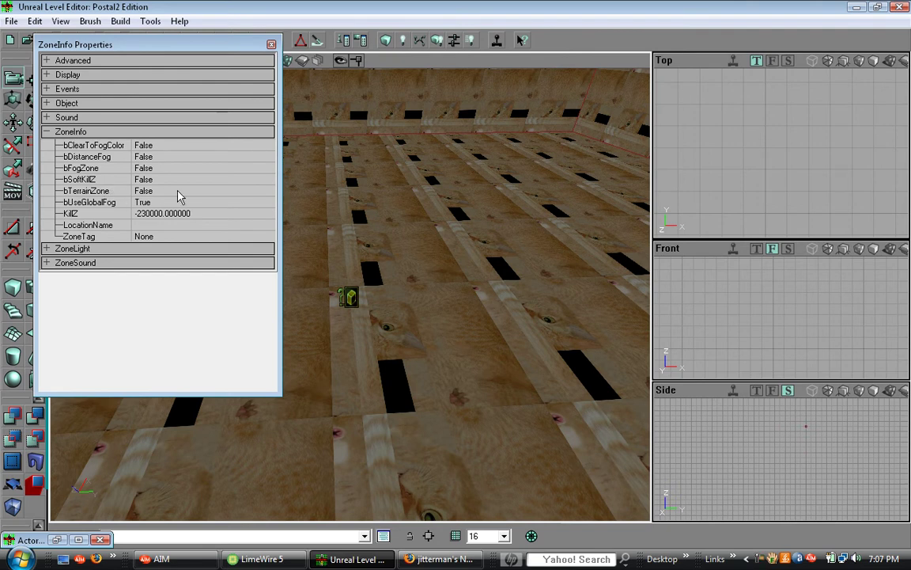
click(225, 193)
click(267, 191)
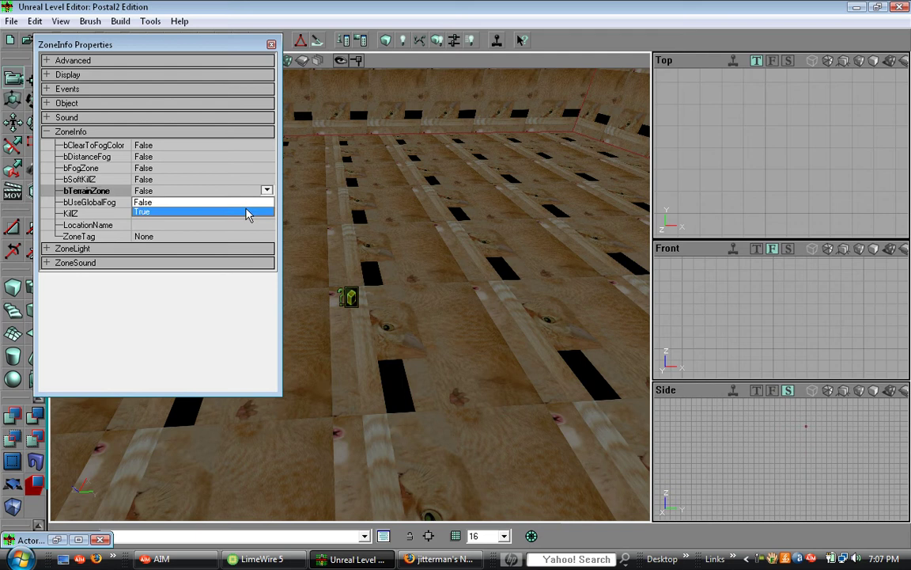
click(246, 212)
click(271, 45)
Step: Create a new terrain in the Terrain Editing tools with package MyLevel, name TerrainHeightmap and size 256 by 256
right_drag(273, 67, 273, 56)
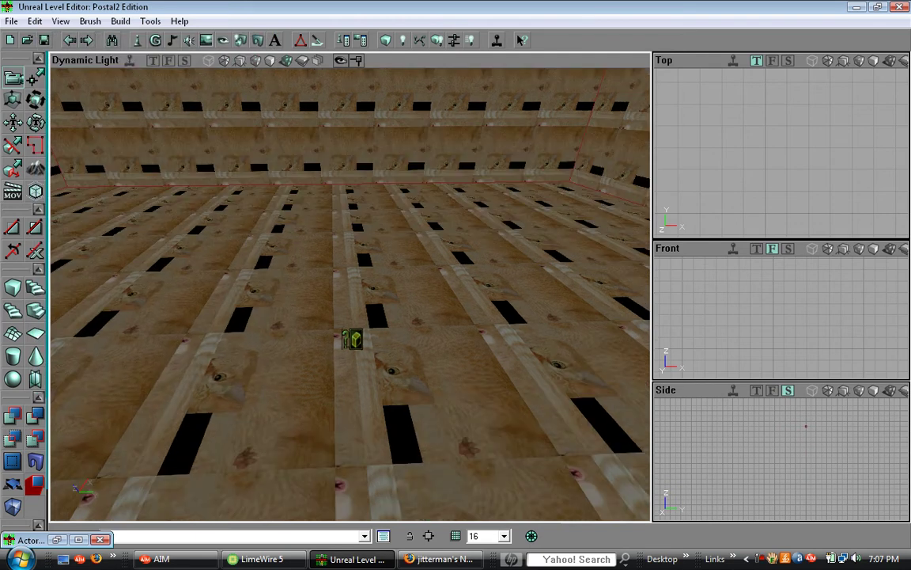
right_drag(441, 282, 453, 310)
click(439, 277)
click(437, 274)
drag(424, 260, 437, 277)
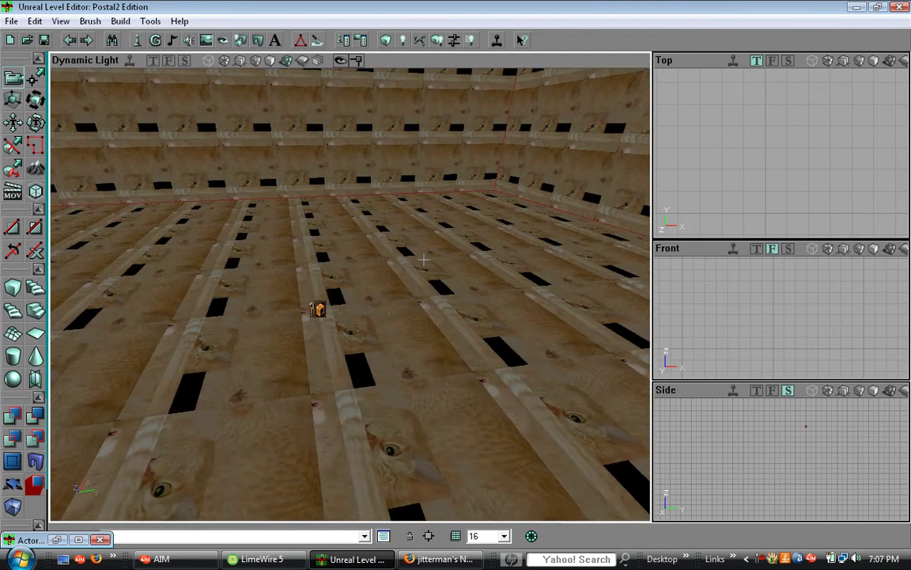
click(36, 169)
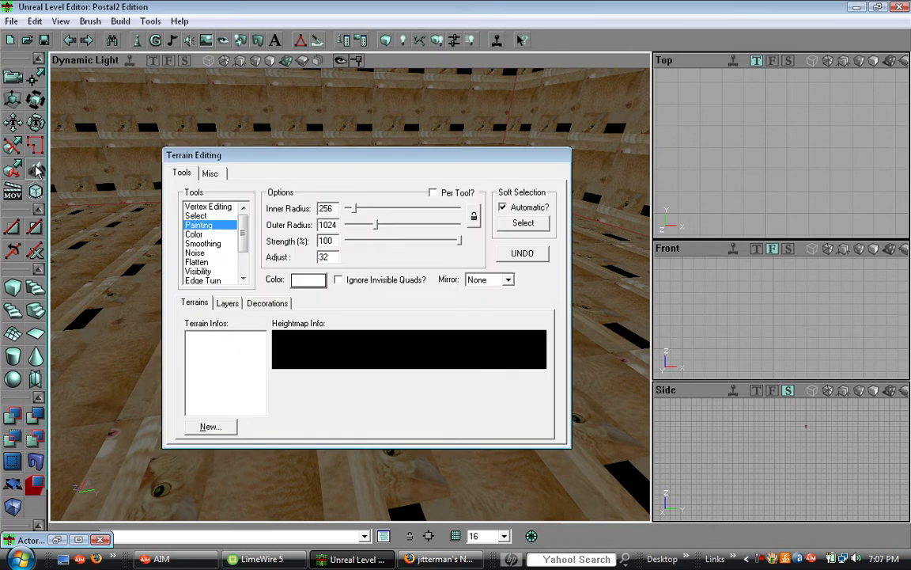
click(210, 427)
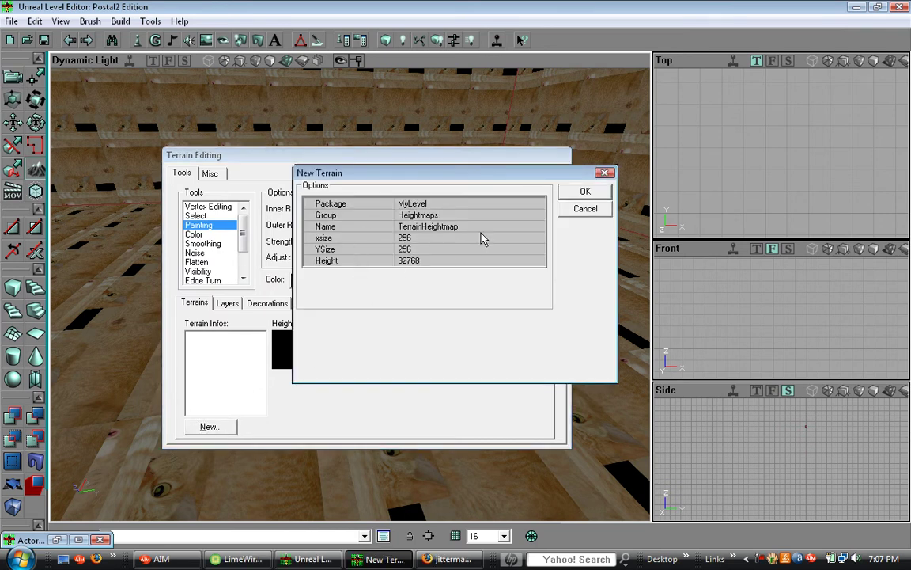
click(585, 192)
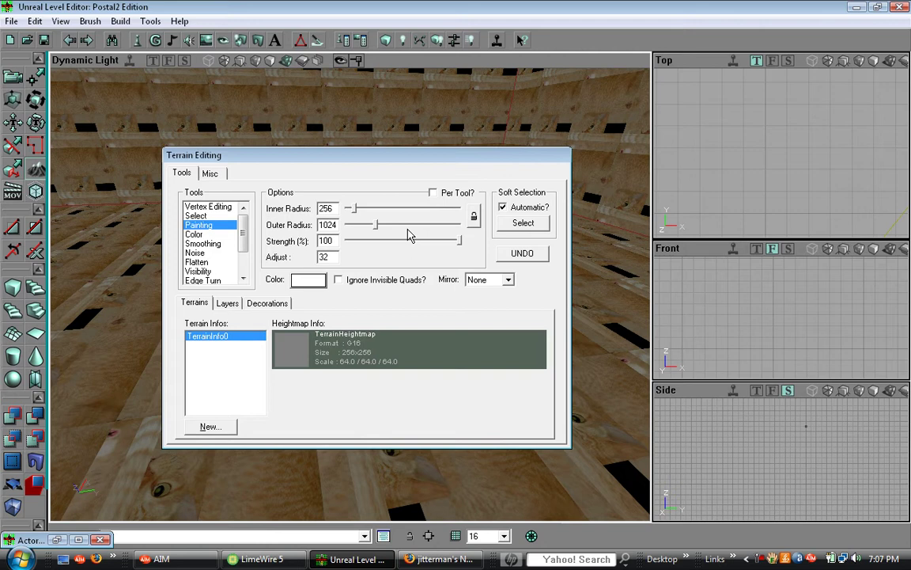
Step: Move Terrain Editing aside, find the TerrainInfo actor in the room and check its property categories
drag(407, 155, 720, 112)
mouse_move(212, 287)
mouse_down()
mouse_move(208, 356)
mouse_move(222, 293)
mouse_up()
click(33, 99)
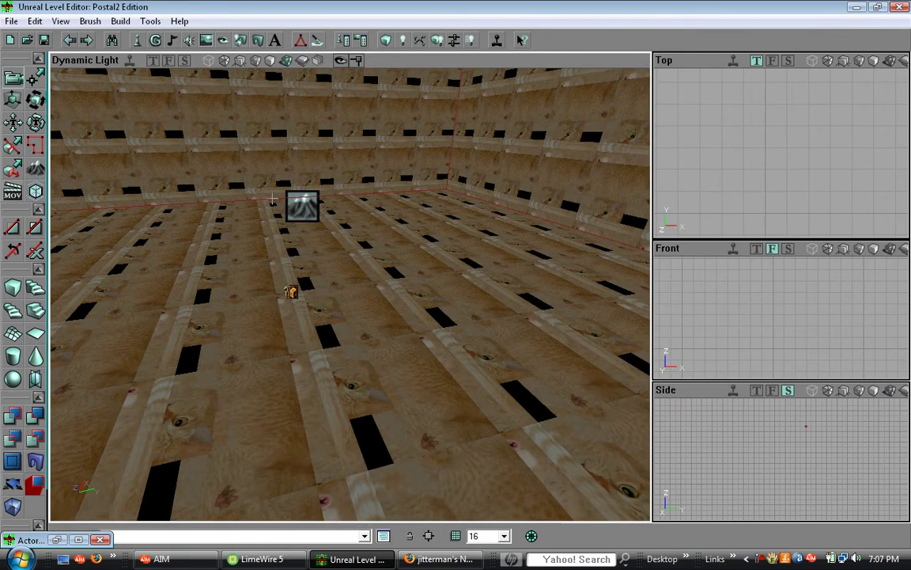
double_click(302, 206)
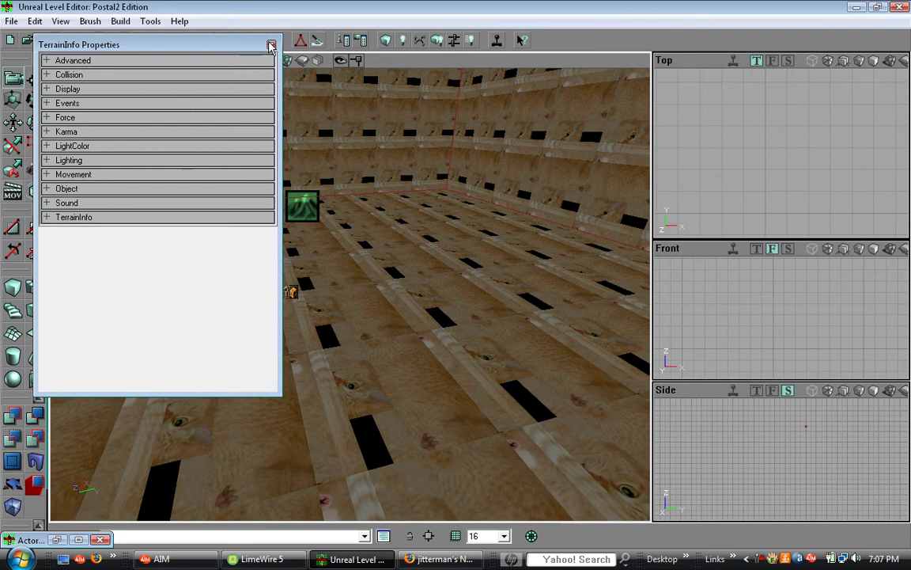
click(272, 44)
Step: Return to Terrain Editing and select the first undefined layer slot of the terrain
click(35, 169)
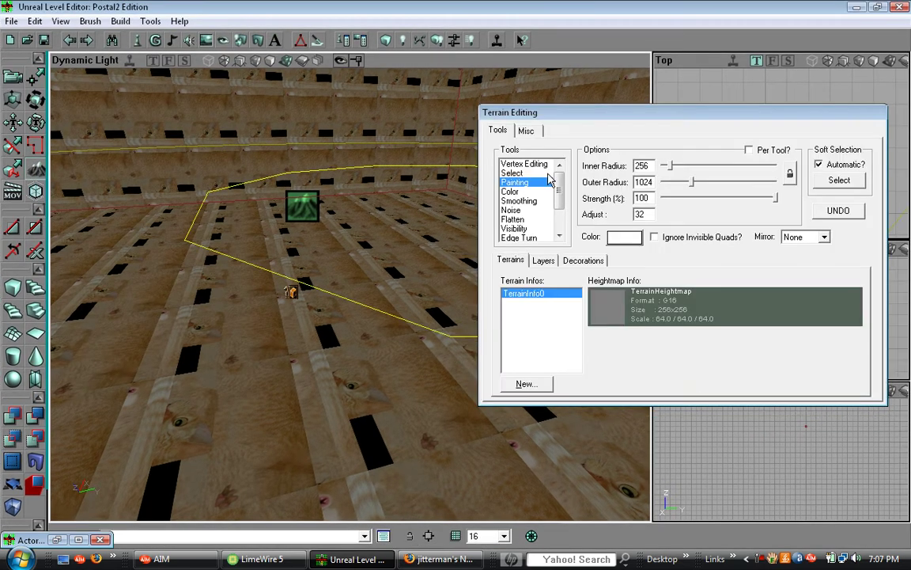
drag(519, 111, 424, 280)
right_drag(498, 199, 474, 178)
drag(488, 282, 386, 160)
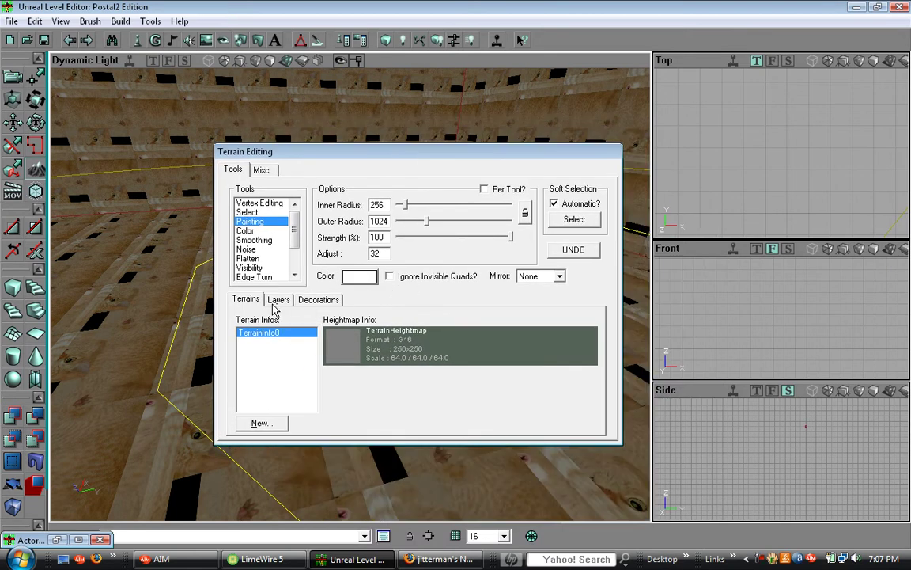
click(277, 302)
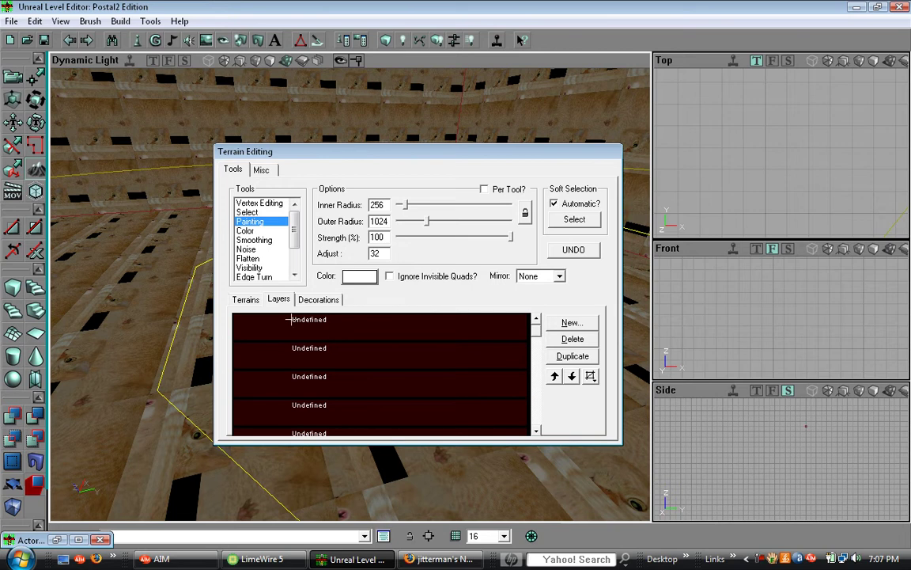
click(299, 322)
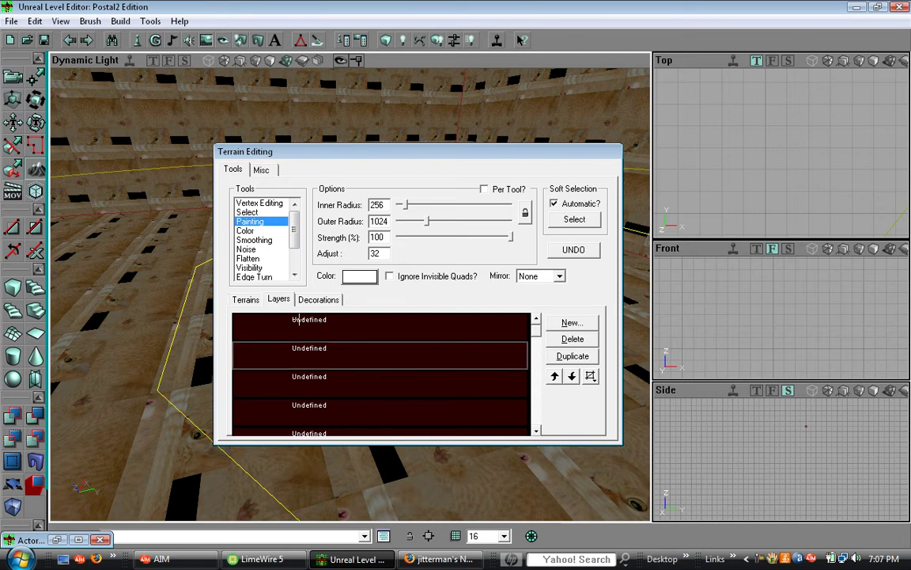
click(468, 328)
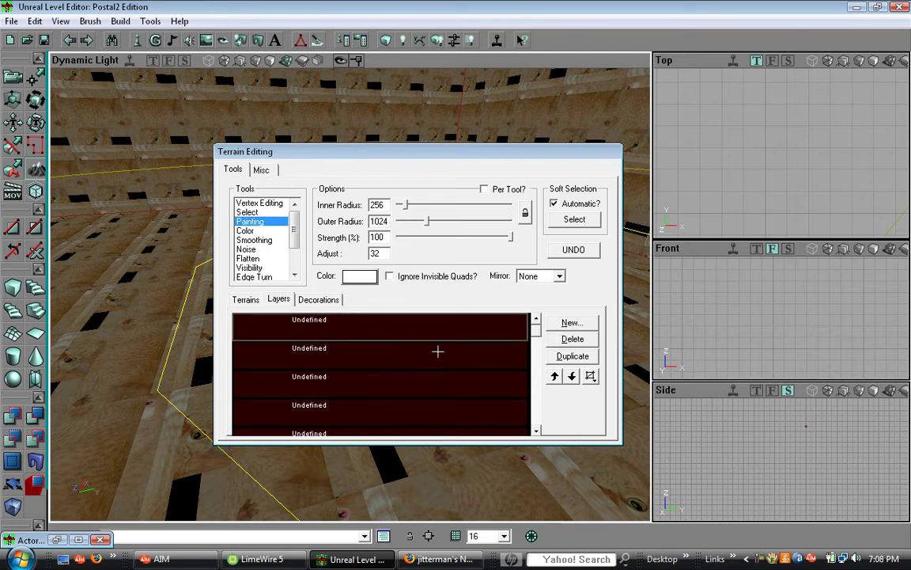
Step: Show the Meshes group of the Zo_Lumber_Height package in the texture browser
click(58, 538)
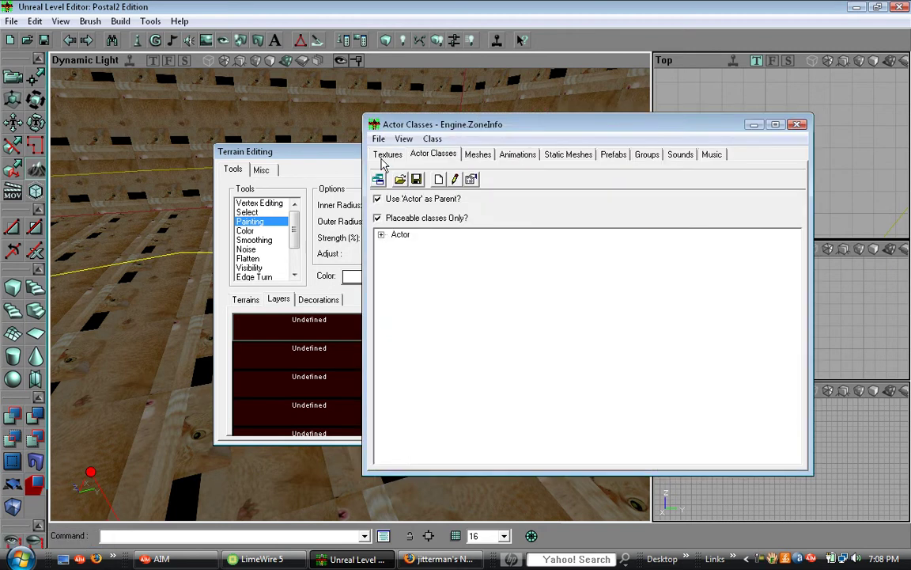
click(386, 152)
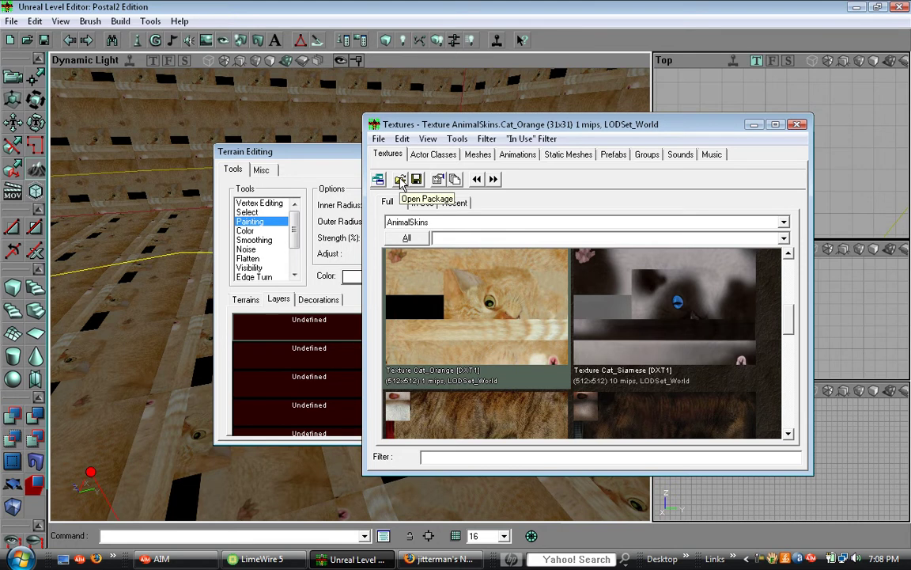
click(426, 224)
scroll(425, 265, down, 10)
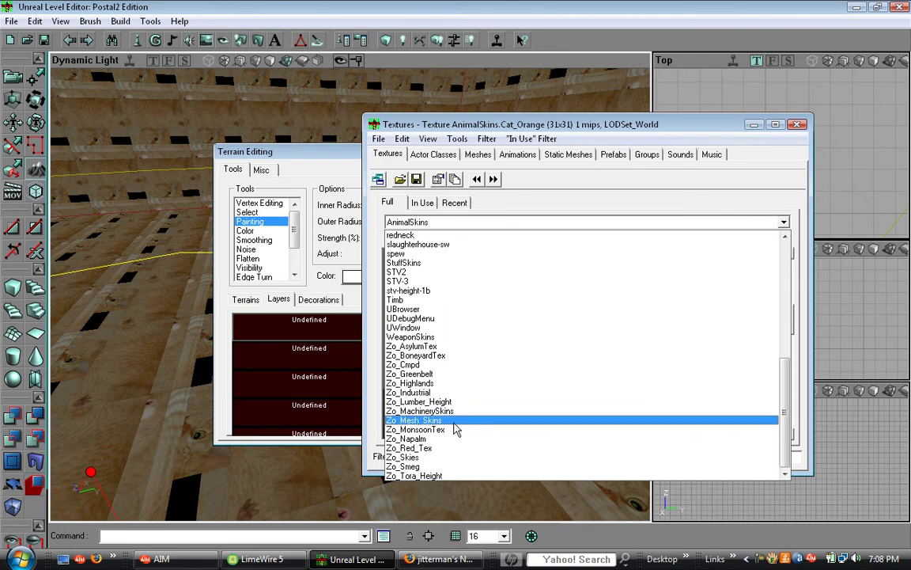
click(423, 402)
click(443, 238)
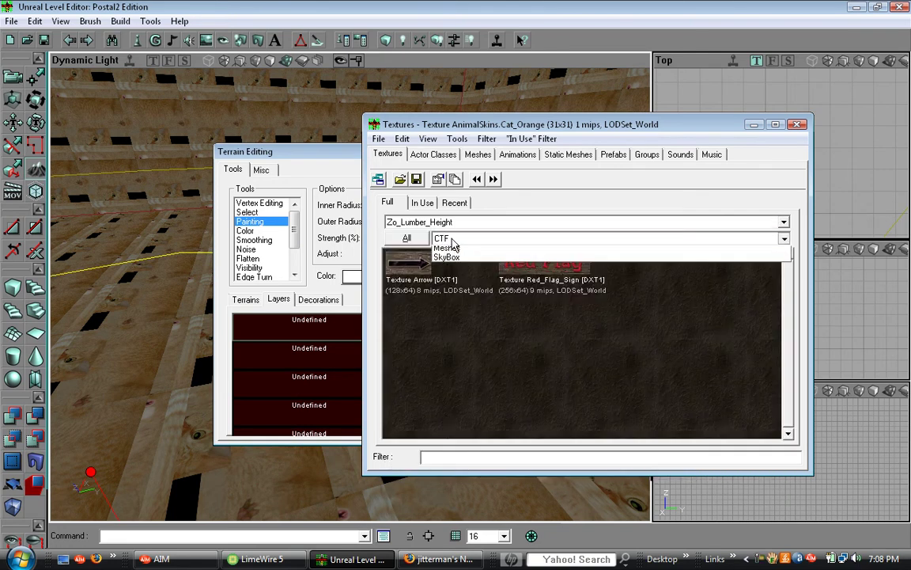
click(463, 261)
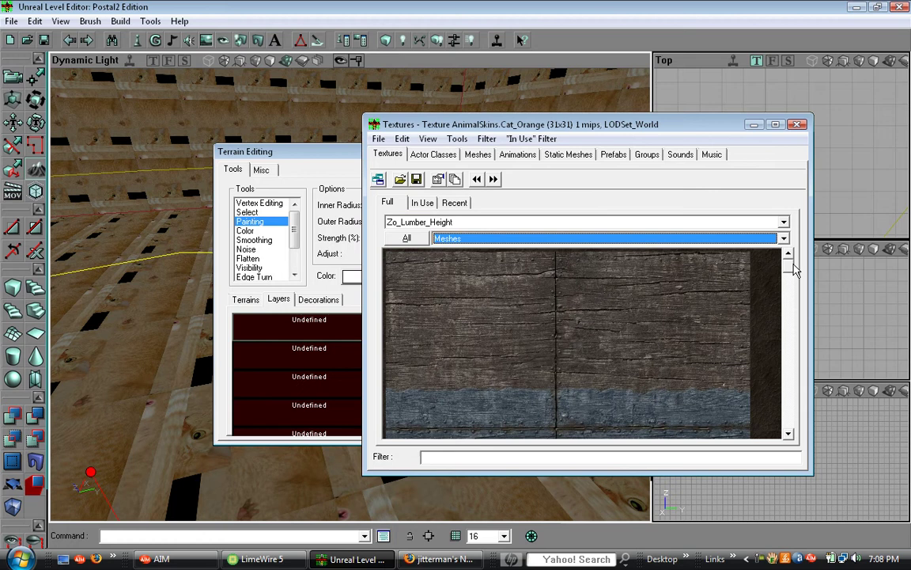
drag(795, 269, 814, 247)
Step: Load the Zo_Lumber_Height.utx texture package from file and display its Meshes group
click(400, 178)
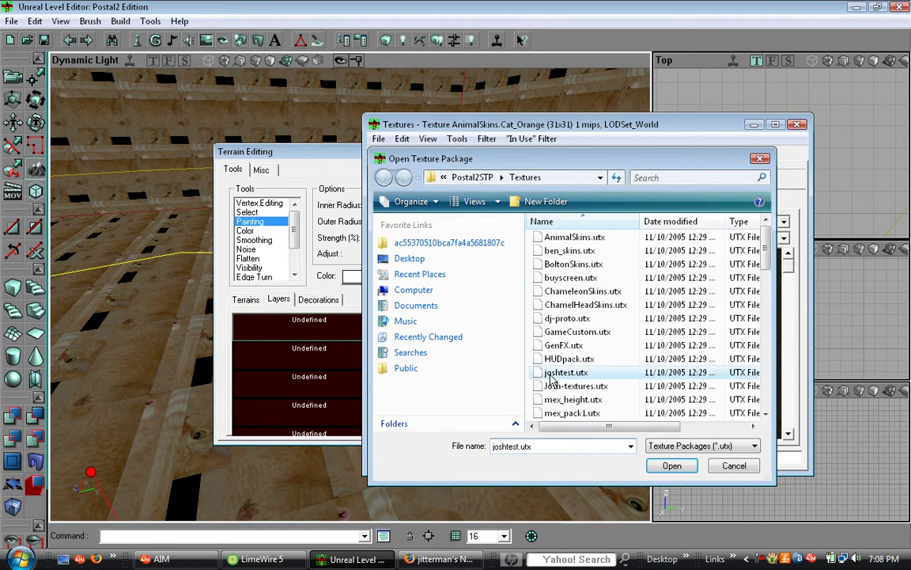
scroll(571, 358, down, 15)
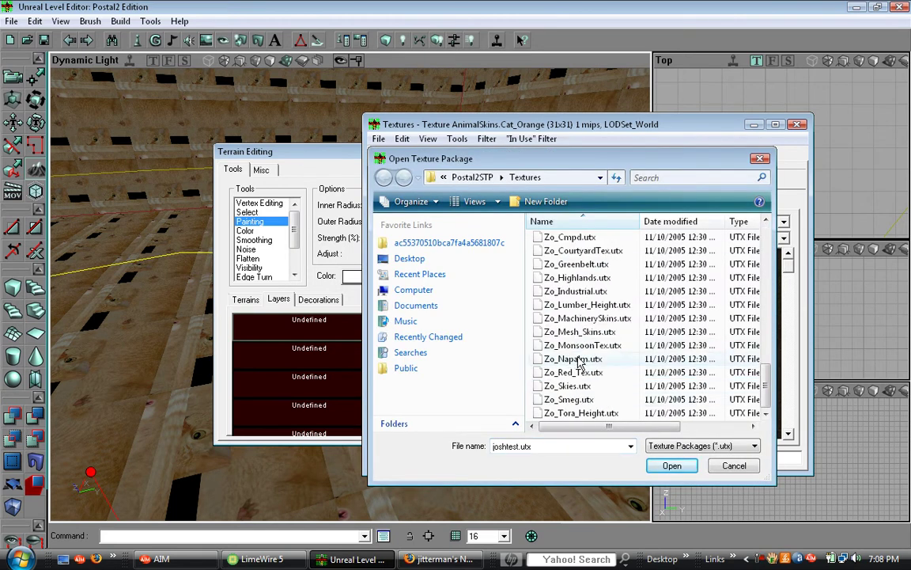
double_click(587, 305)
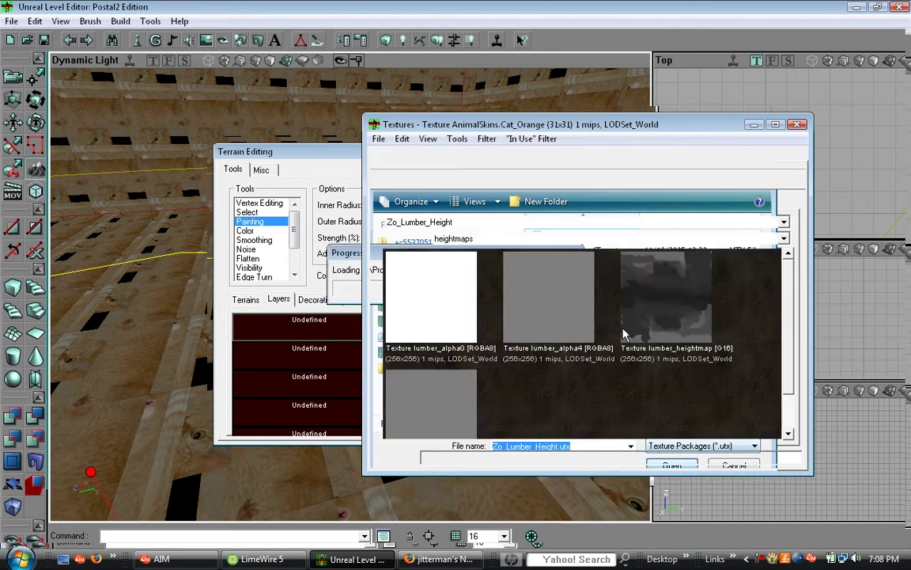
click(749, 238)
click(724, 271)
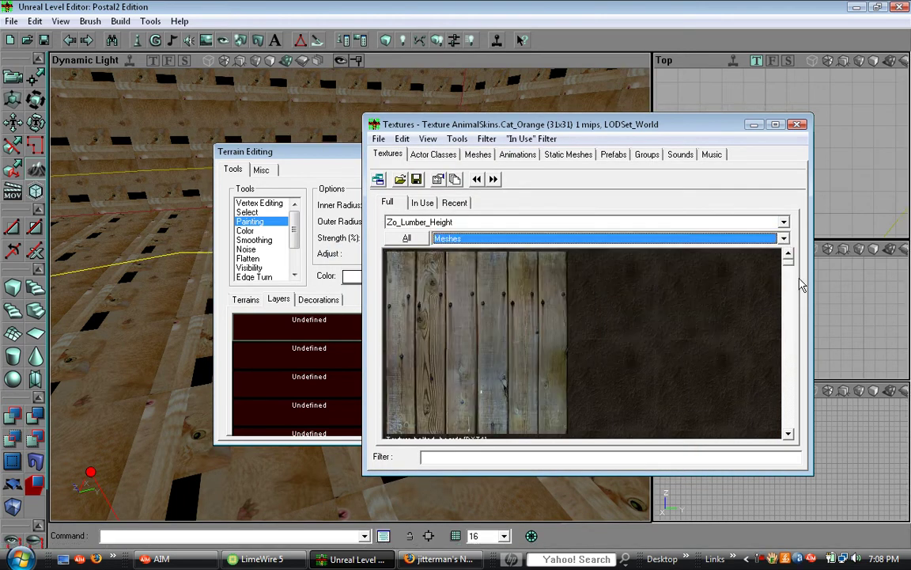
Step: Look through the Meshes textures of Zo_Lumber_Height for a suitable terrain ground texture
scroll(789, 273, down, 5)
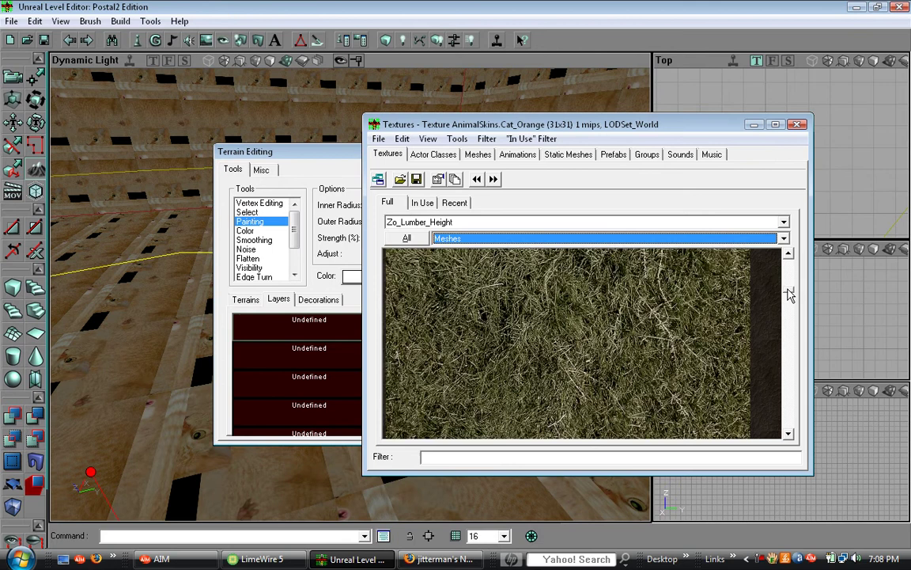
scroll(790, 300, down, 10)
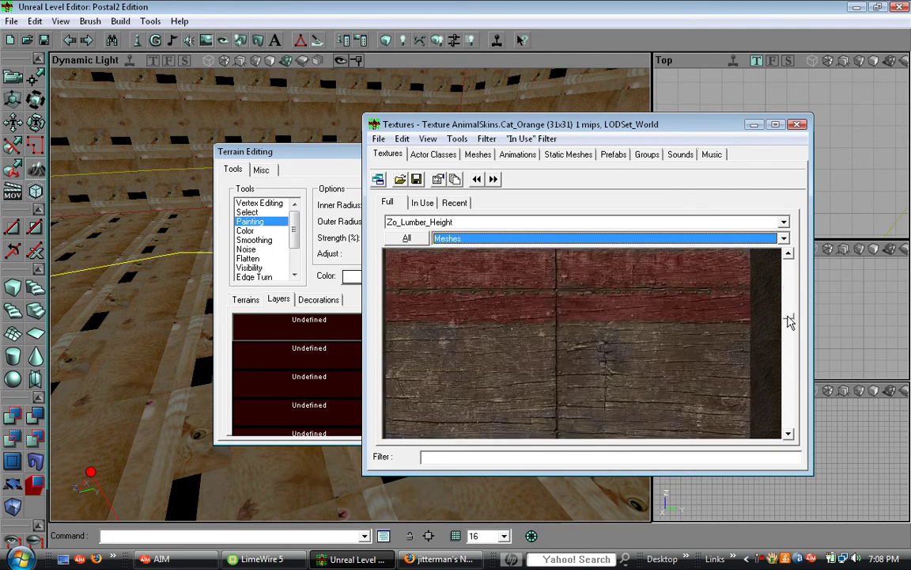
drag(787, 378, 788, 410)
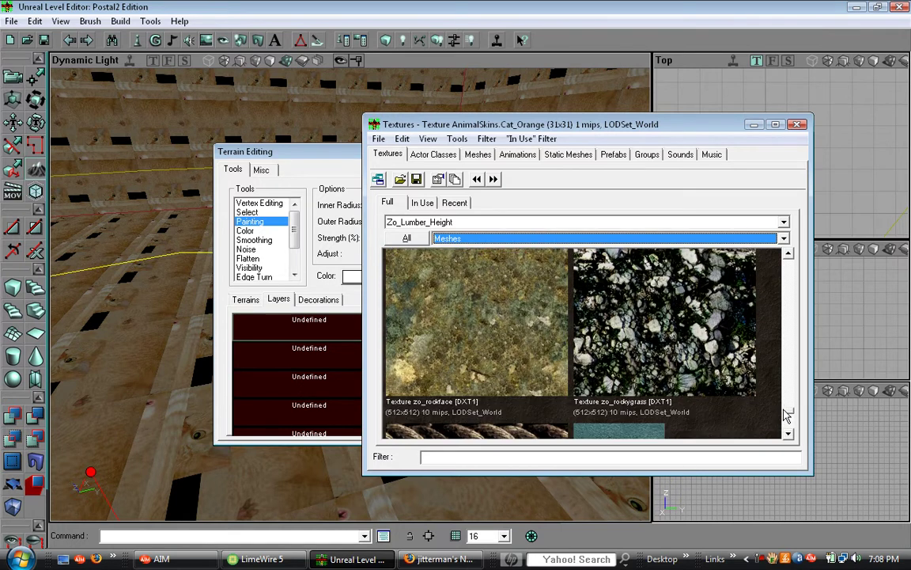
scroll(788, 415, down, 6)
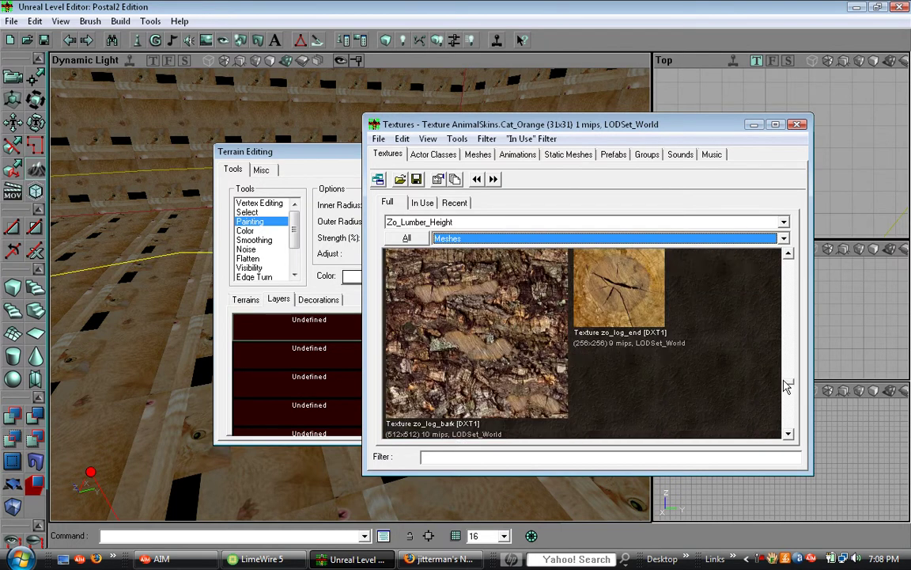
scroll(788, 386, down, 10)
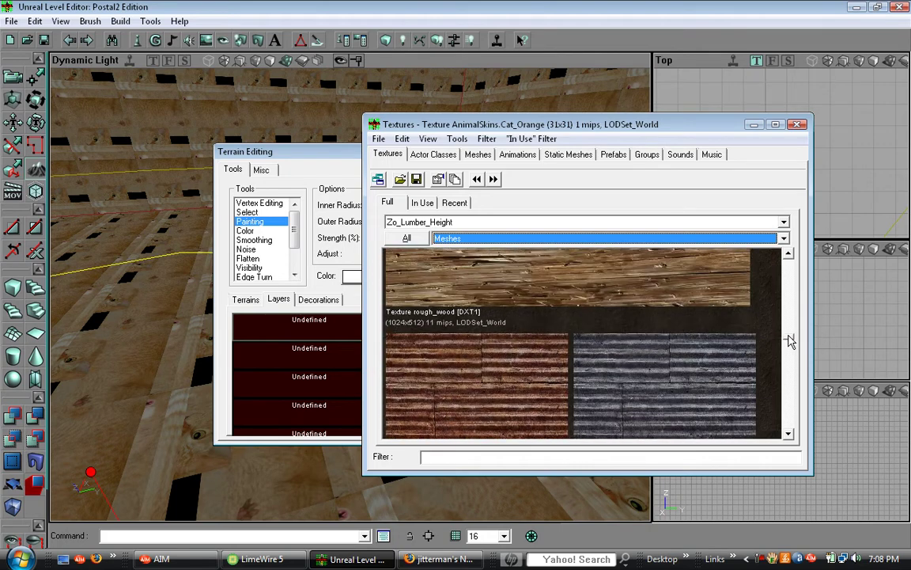
scroll(789, 340, down, 10)
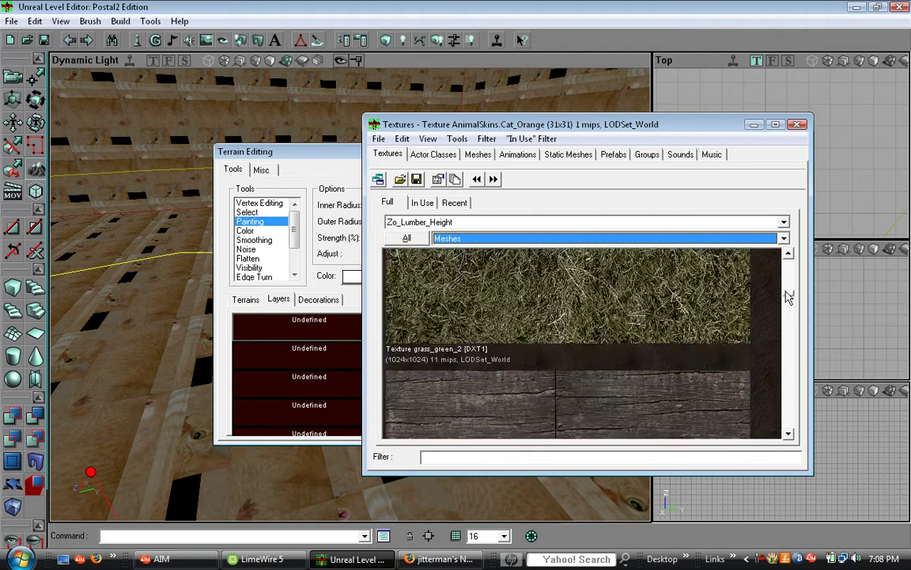
drag(788, 296, 782, 281)
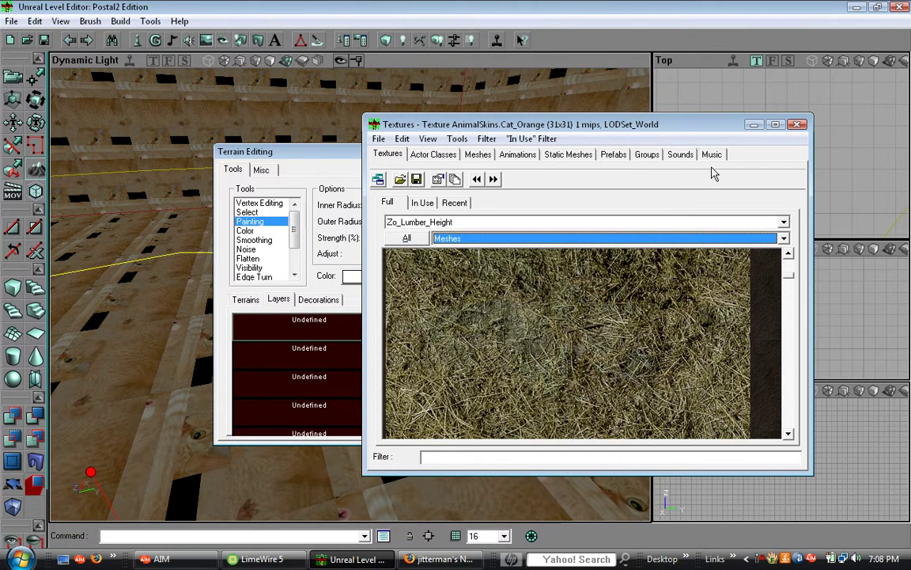
Step: Arrange the texture browser and Terrain Editing windows side by side and select the grass_green_2 texture
drag(671, 130, 875, 152)
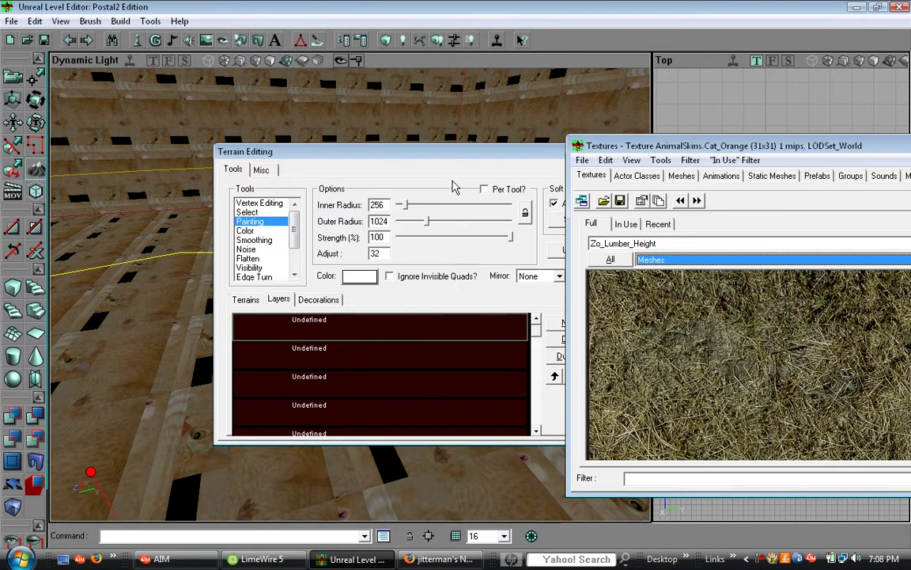
drag(465, 158, 311, 97)
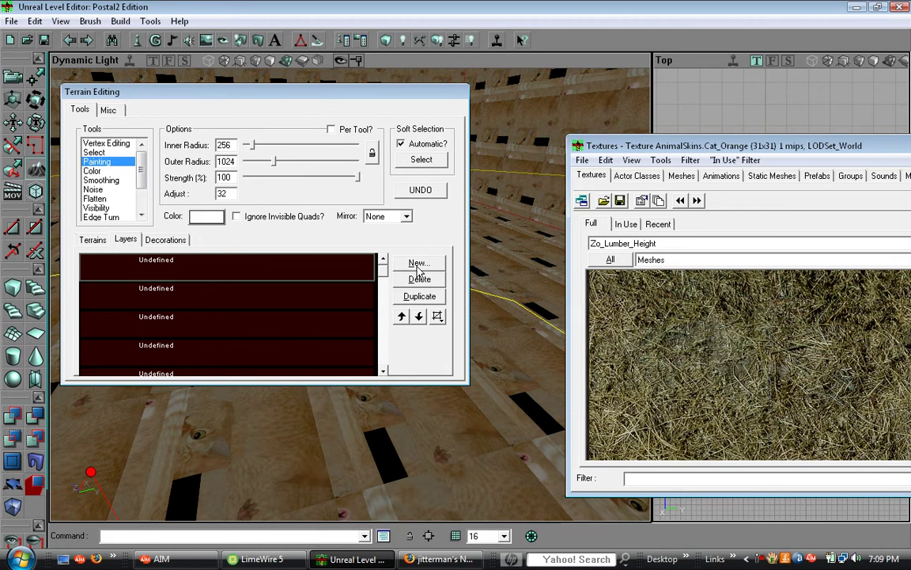
drag(682, 146, 564, 43)
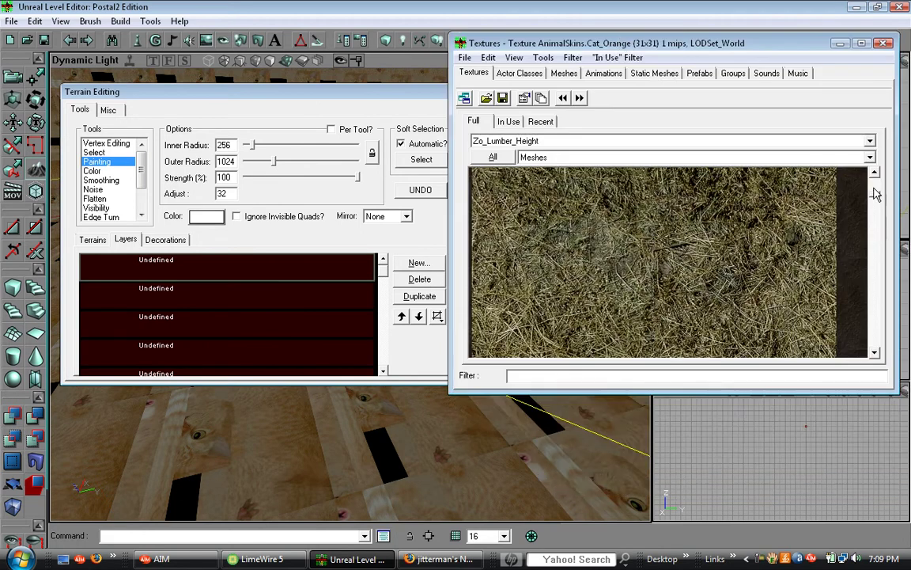
drag(877, 200, 877, 212)
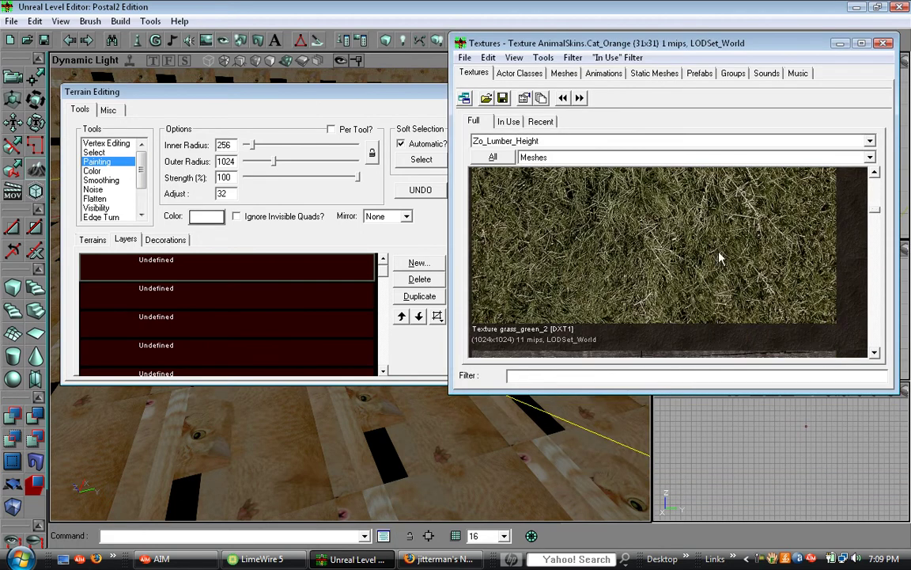
click(616, 274)
Step: Try to add a terrain layer with AlphaHeight and AlphaWidth set to 300
click(417, 263)
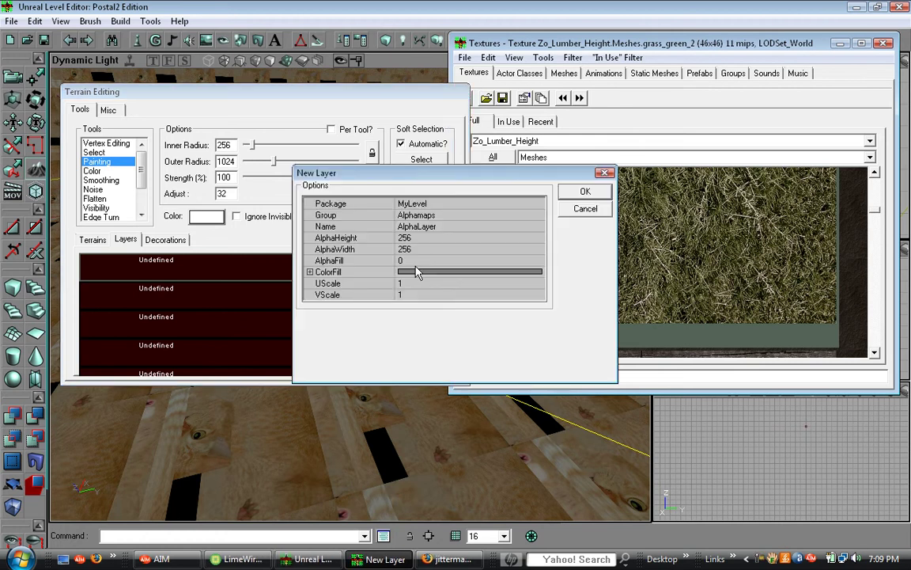
click(474, 226)
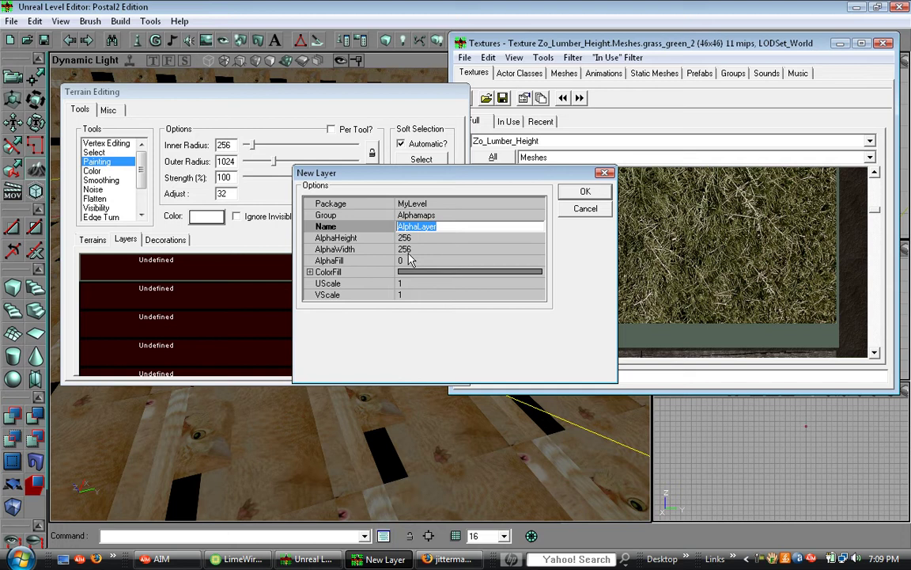
click(430, 238)
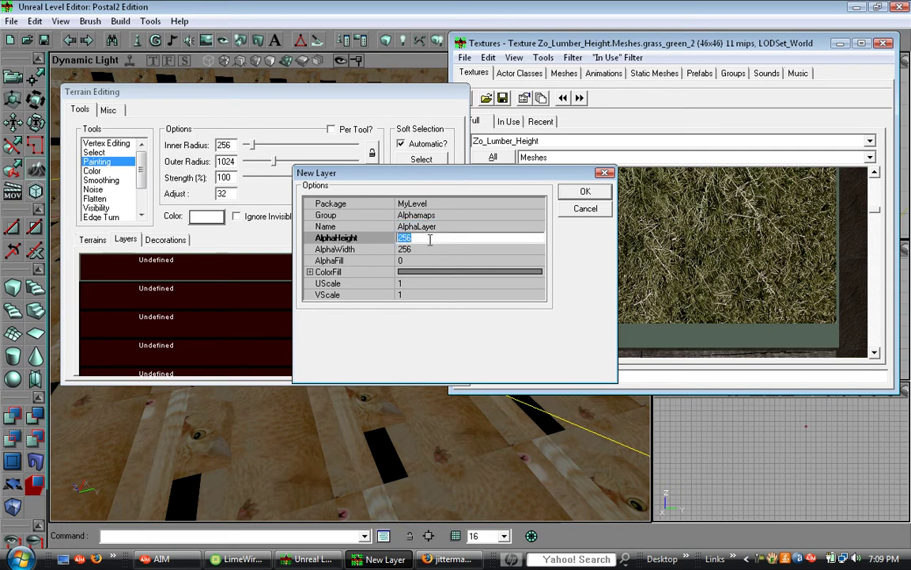
text(300)
click(419, 251)
text(300)
click(582, 194)
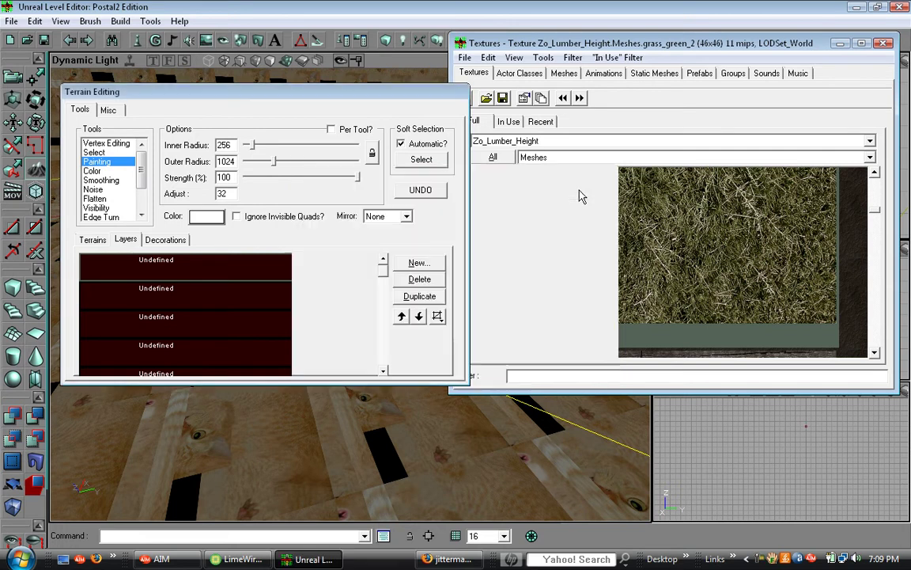
click(506, 321)
Step: Try to add the layer again with AlphaHeight and AlphaWidth set back to 256, keeping the default name
click(417, 262)
click(441, 239)
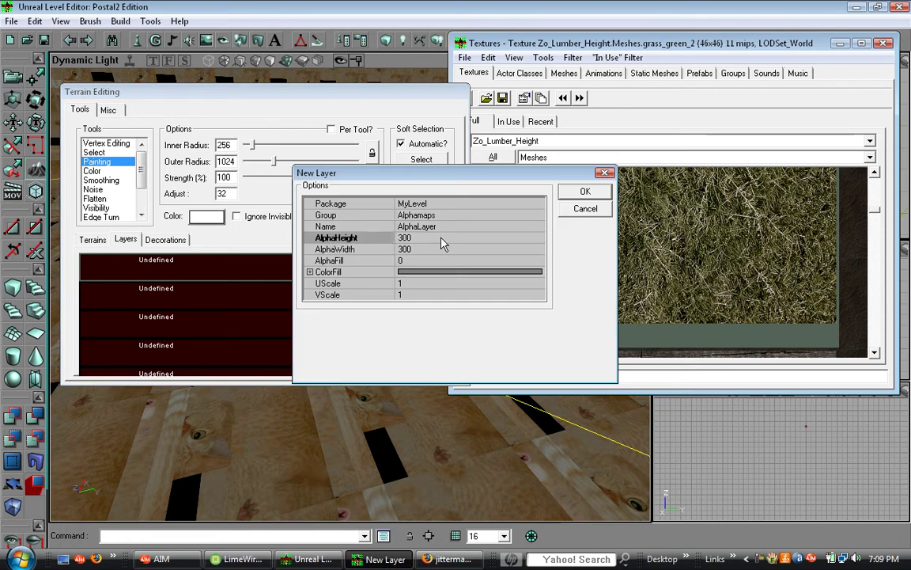
text(256)
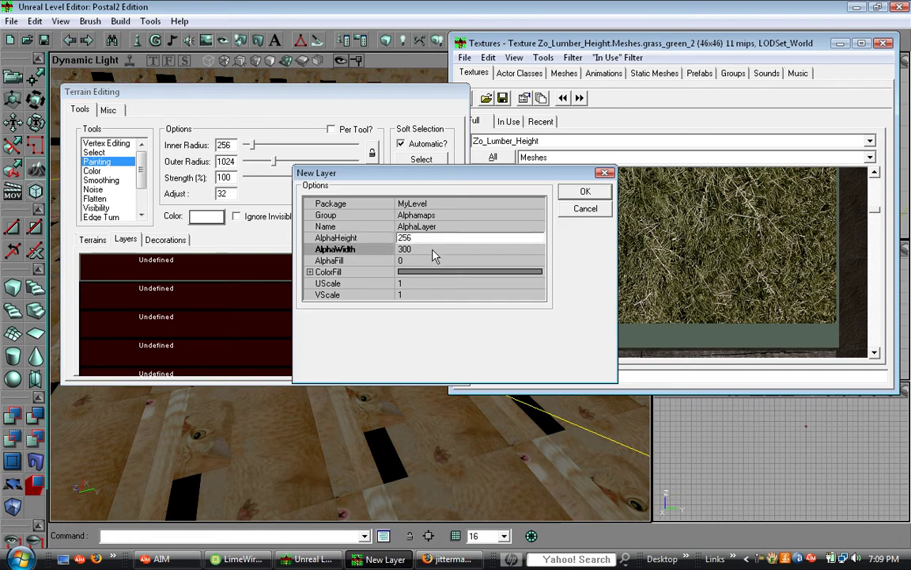
click(432, 250)
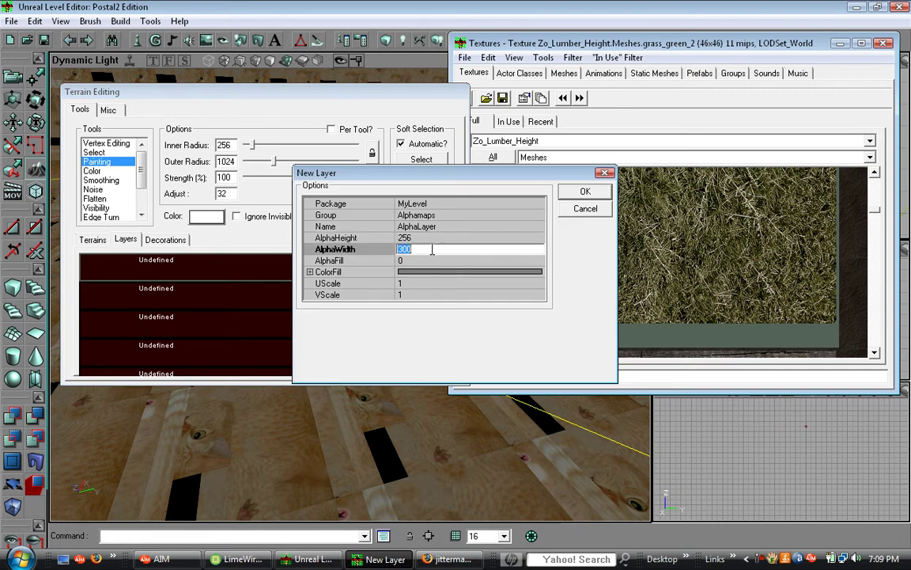
click(604, 193)
click(589, 327)
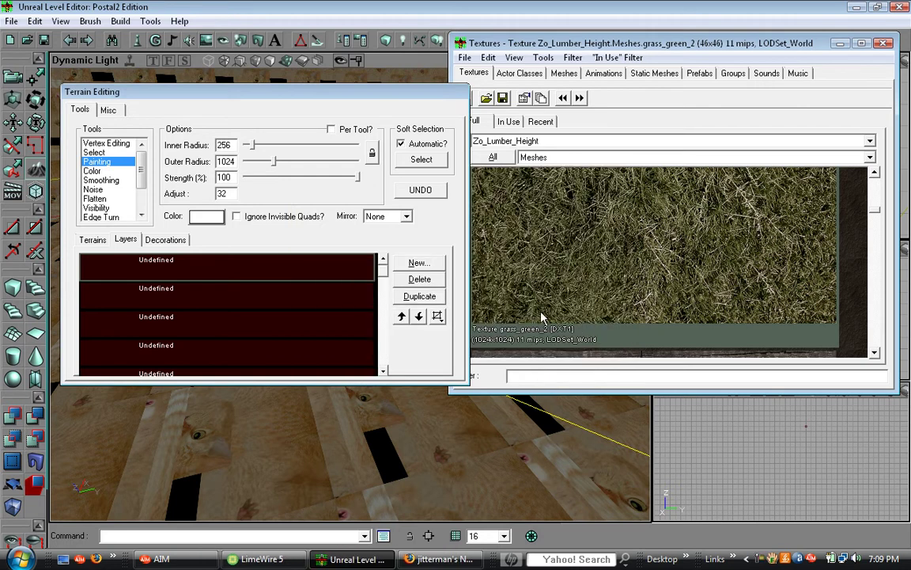
click(420, 266)
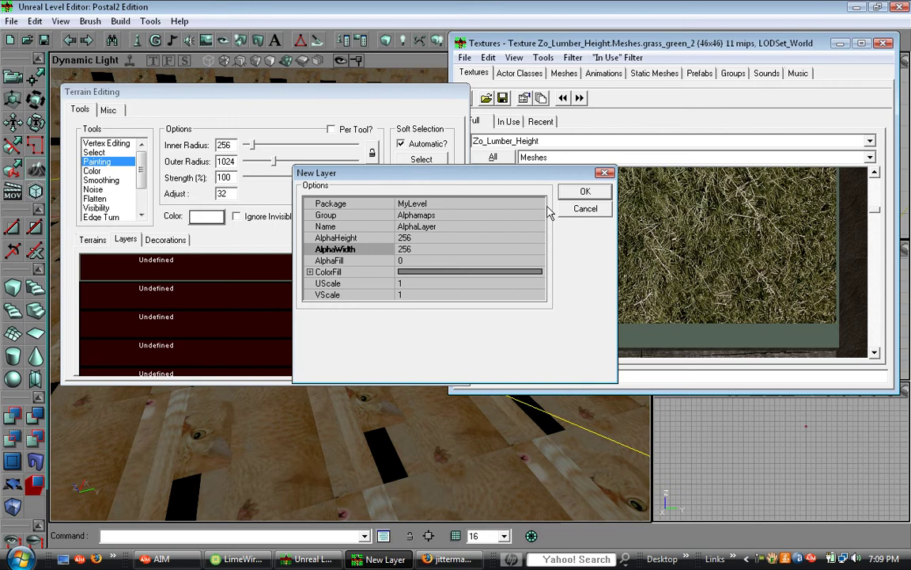
click(586, 193)
click(587, 327)
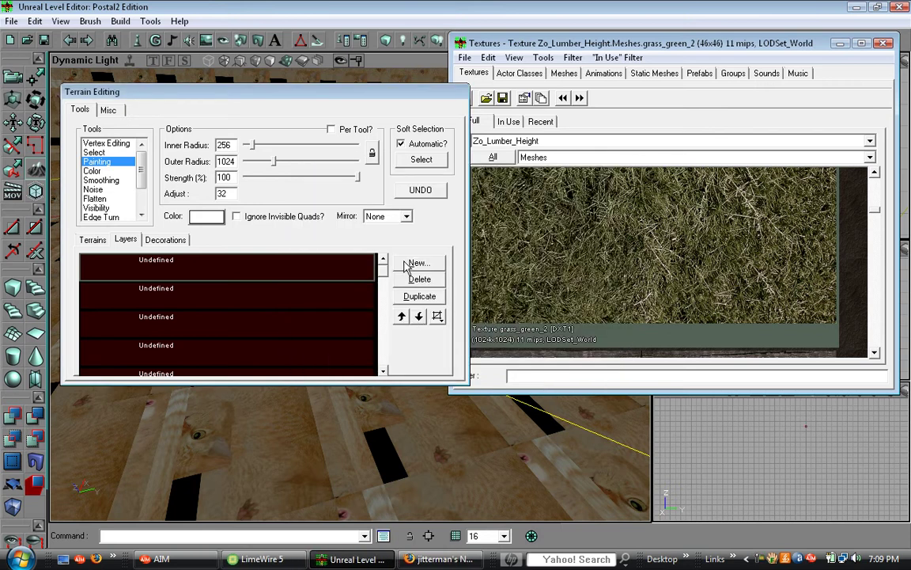
Step: Create a 256 by 256 terrain layer named Grass from the grass_green_2 texture
click(420, 265)
click(455, 215)
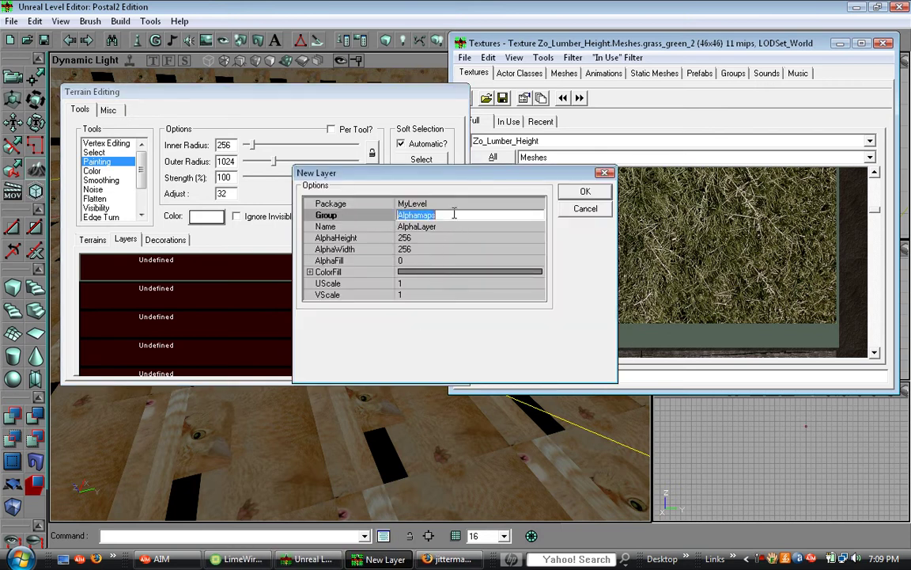
click(471, 227)
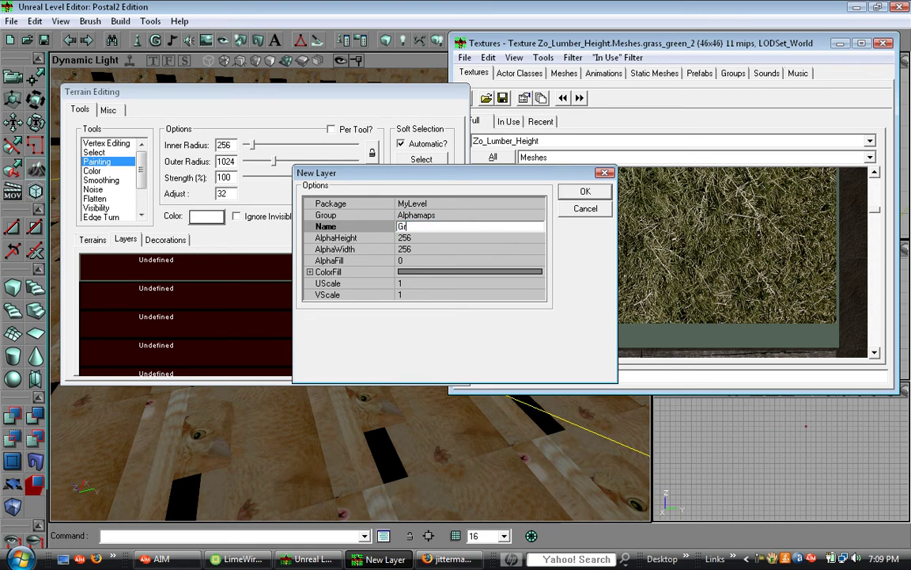
click(585, 193)
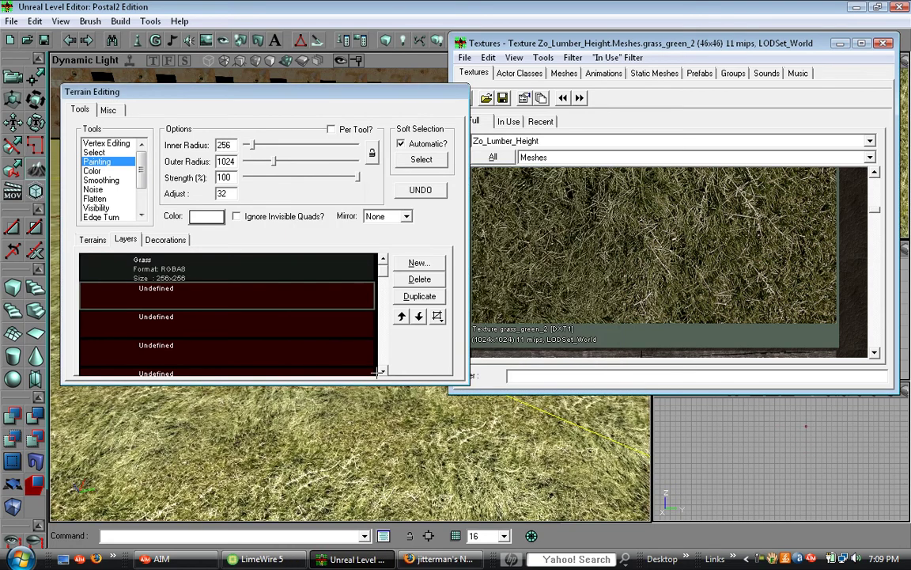
drag(398, 424, 268, 348)
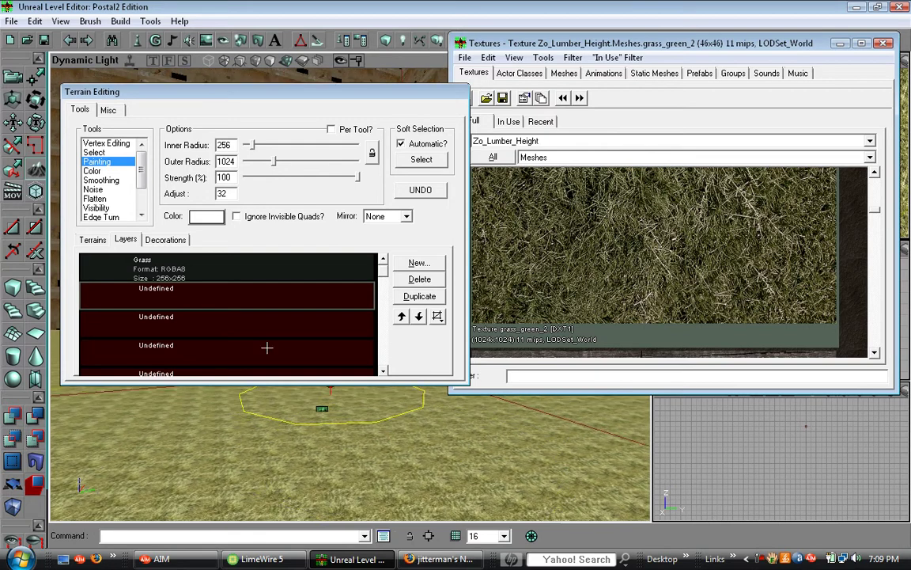
Step: Add a second terrain layer named Grass1 using the dead_grass texture
scroll(710, 263, down, 2)
click(710, 263)
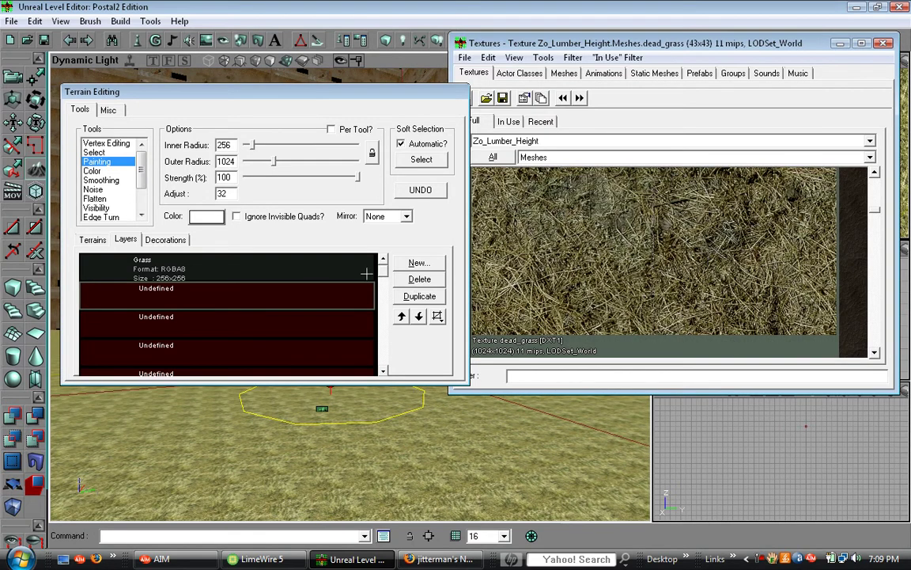
click(418, 264)
click(434, 227)
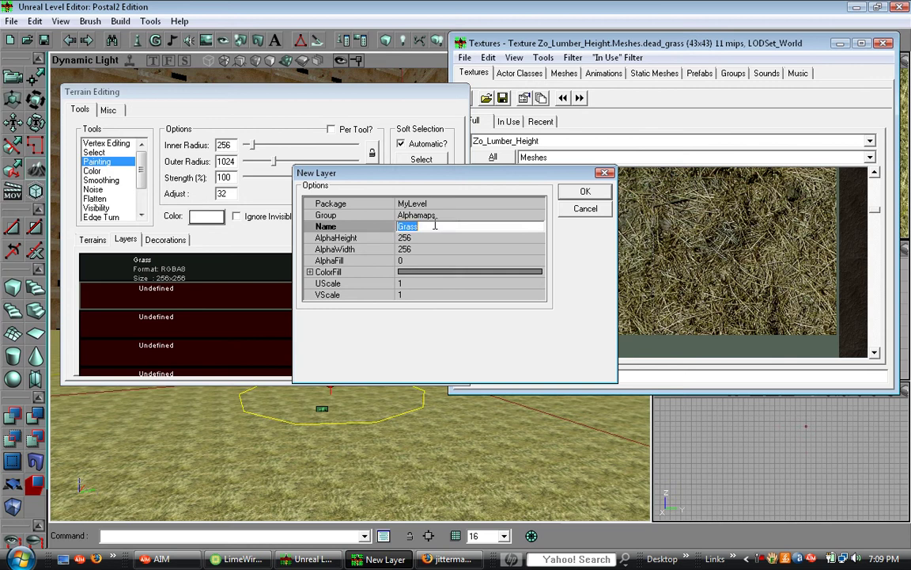
text(1)
click(583, 194)
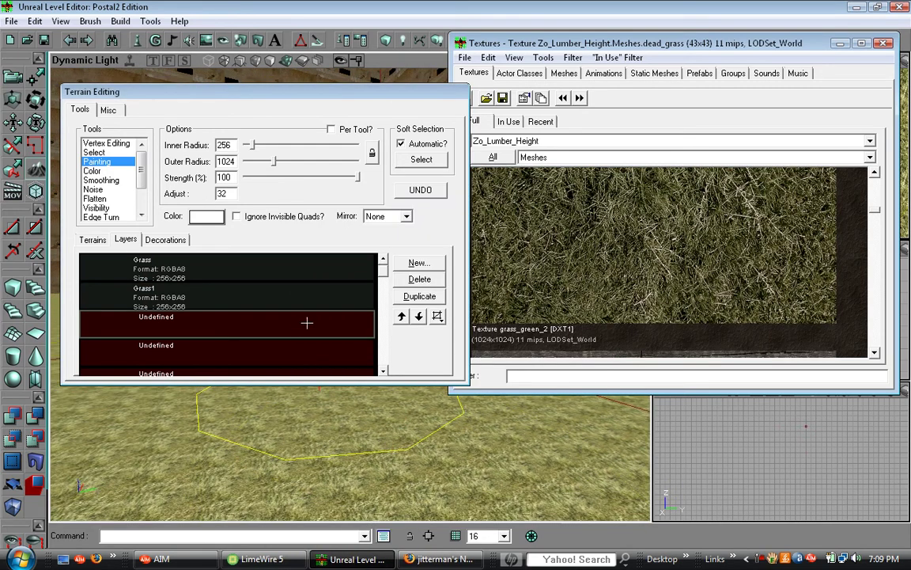
Step: Add a third terrain layer named rock using the zo_rockface texture
drag(875, 219, 829, 332)
click(545, 280)
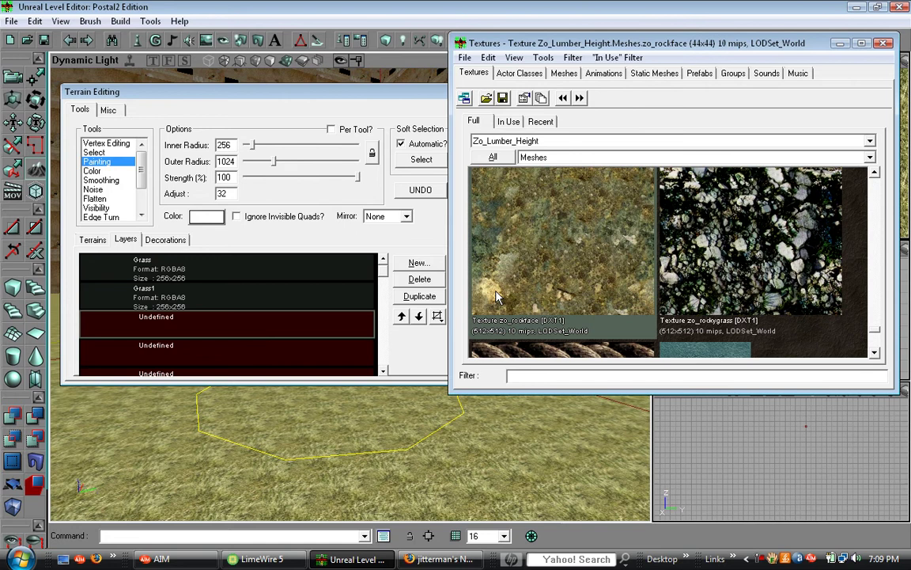
click(419, 263)
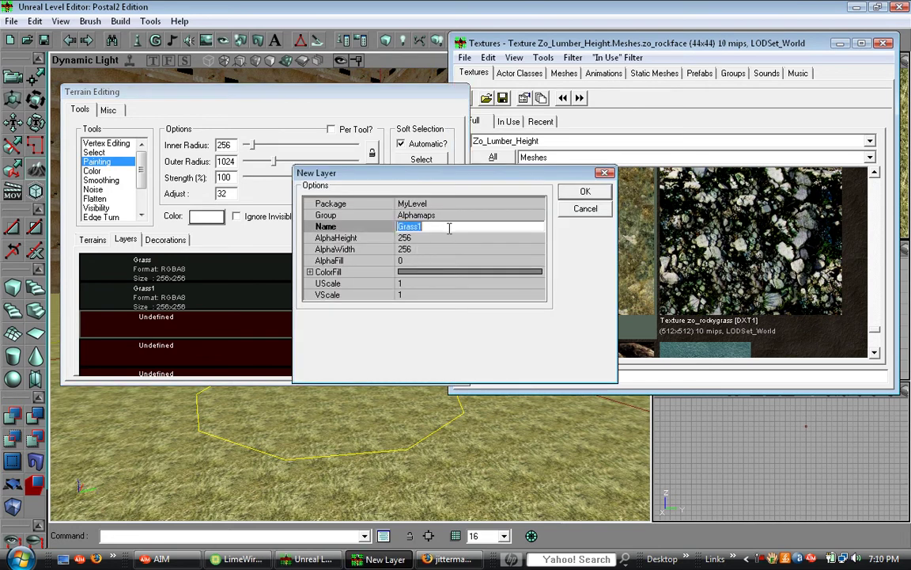
click(583, 193)
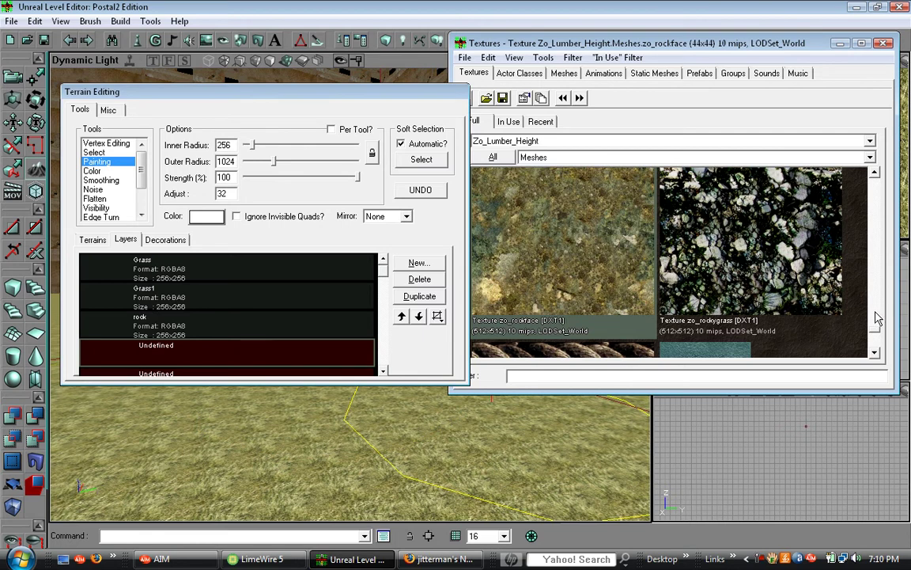
Step: Add a fourth terrain layer named Rock1 using the zo_rockygrass texture
drag(877, 329, 877, 328)
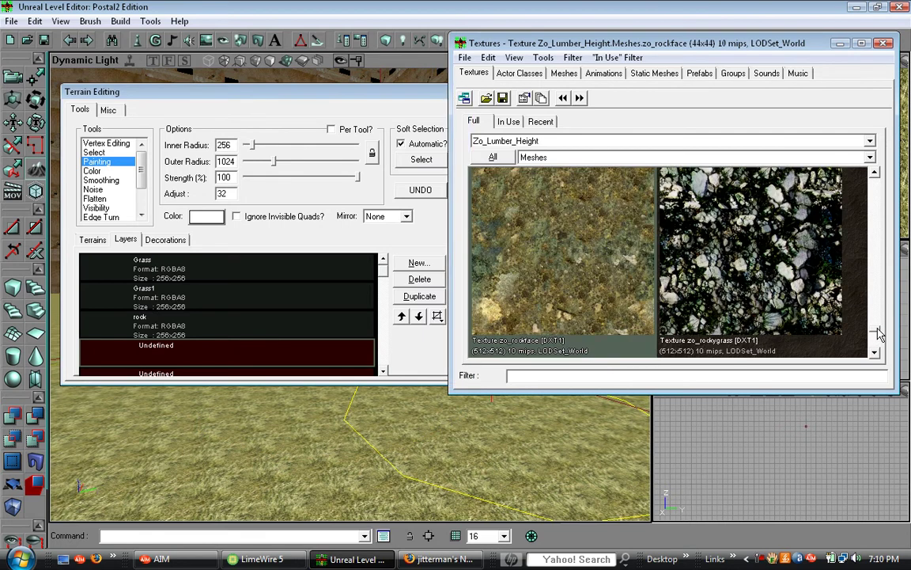
click(736, 286)
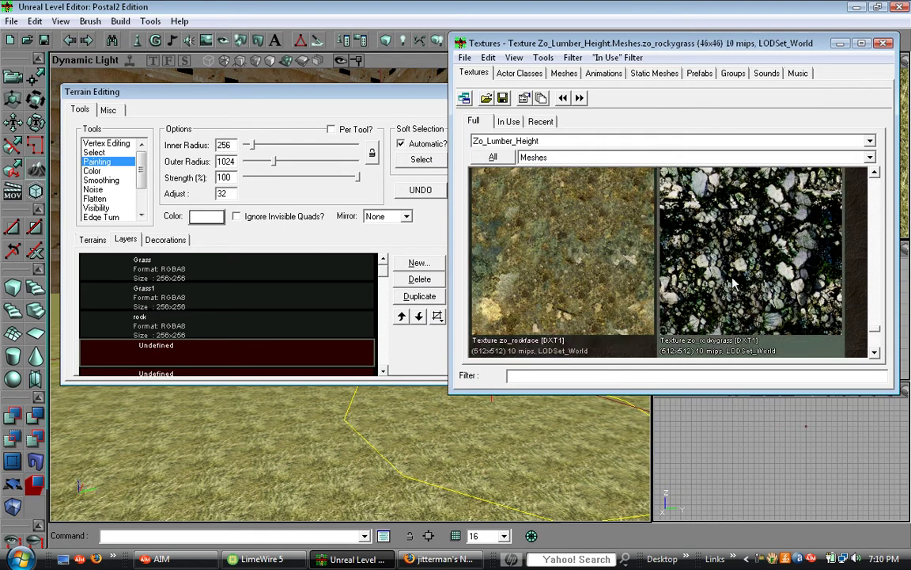
click(419, 263)
click(443, 227)
text(1)
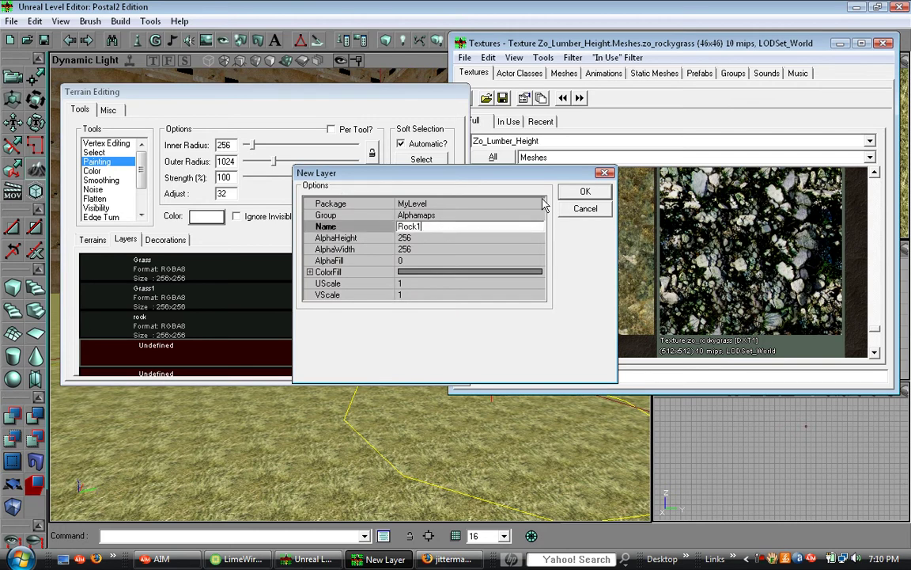
click(586, 193)
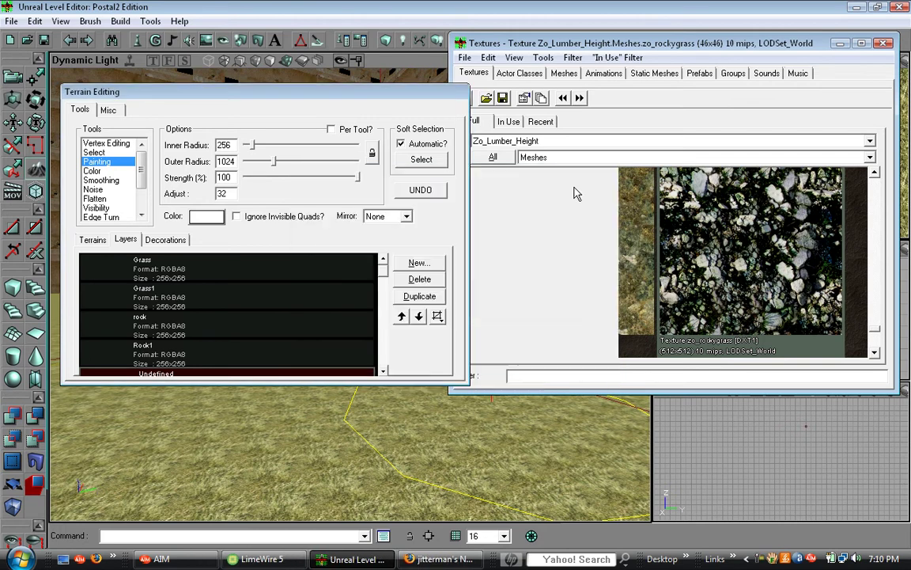
click(92, 171)
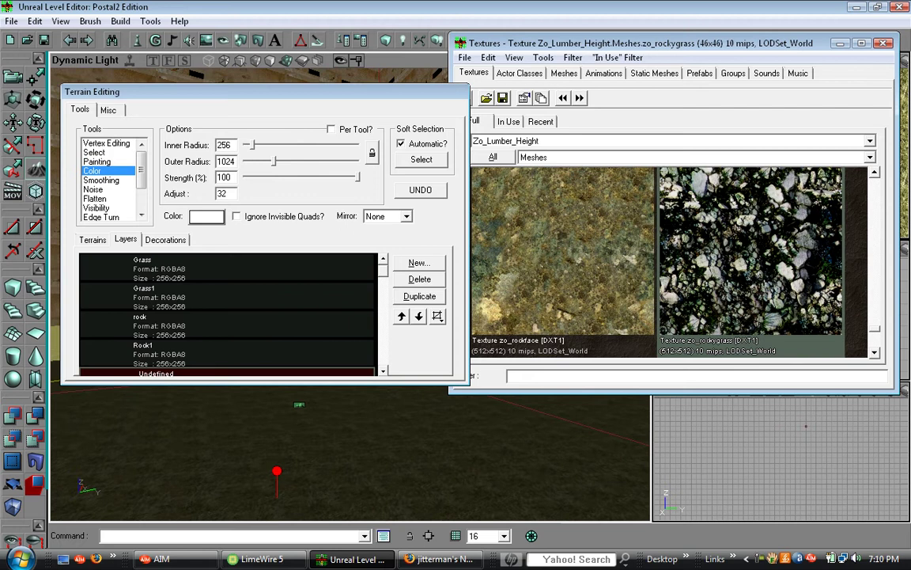
mouse_move(277, 471)
right_down()
mouse_move(253, 419)
mouse_move(213, 393)
right_up()
mouse_move(472, 422)
right_down()
mouse_move(514, 453)
mouse_move(327, 441)
mouse_move(64, 445)
mouse_move(130, 449)
right_up()
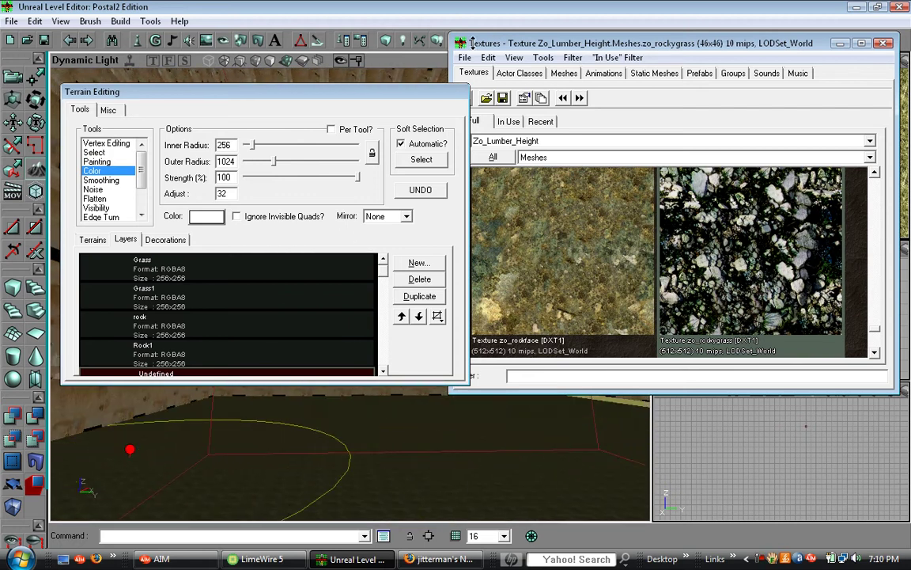
click(94, 153)
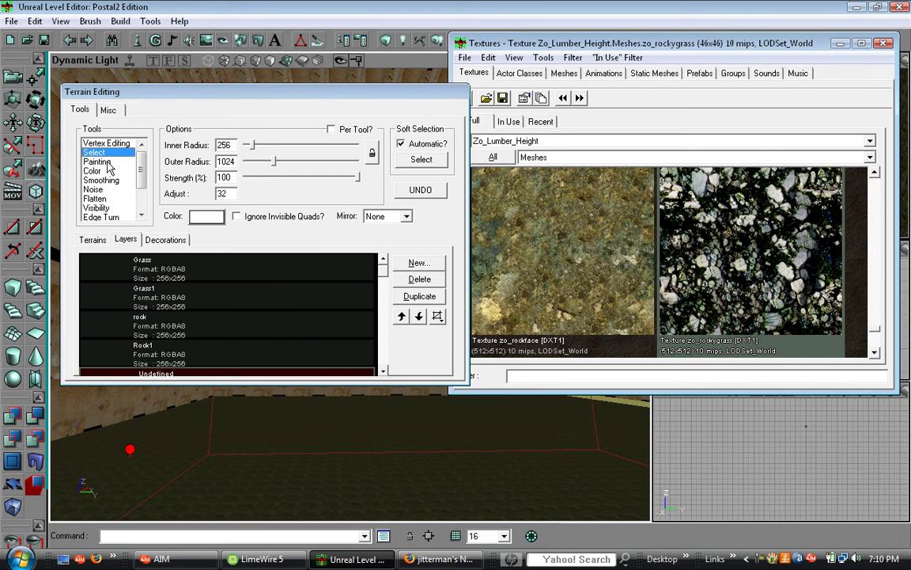
click(98, 162)
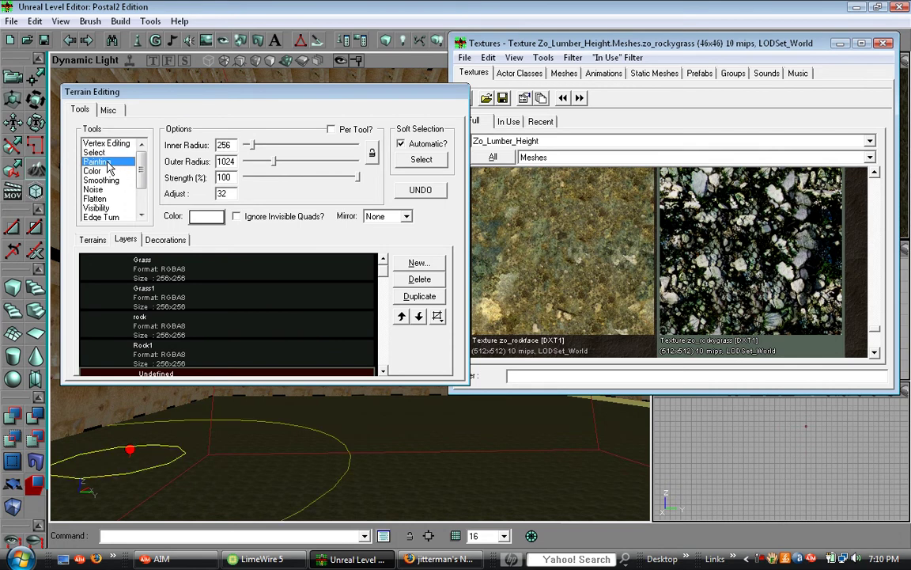
Step: Minimize the texture browser and move the Terrain Editing window clear of the perspective view of the terrain
click(841, 43)
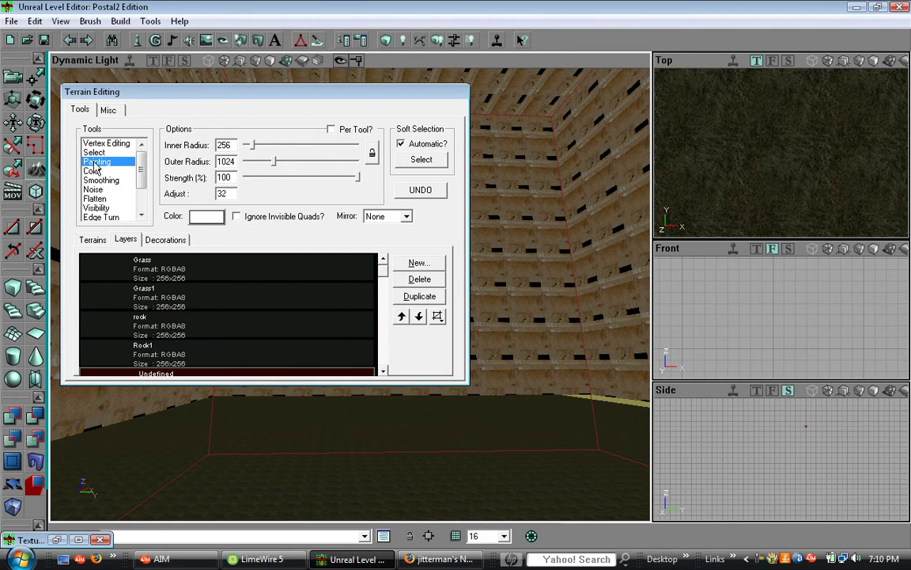
drag(200, 95, 187, 465)
right_drag(395, 378, 401, 386)
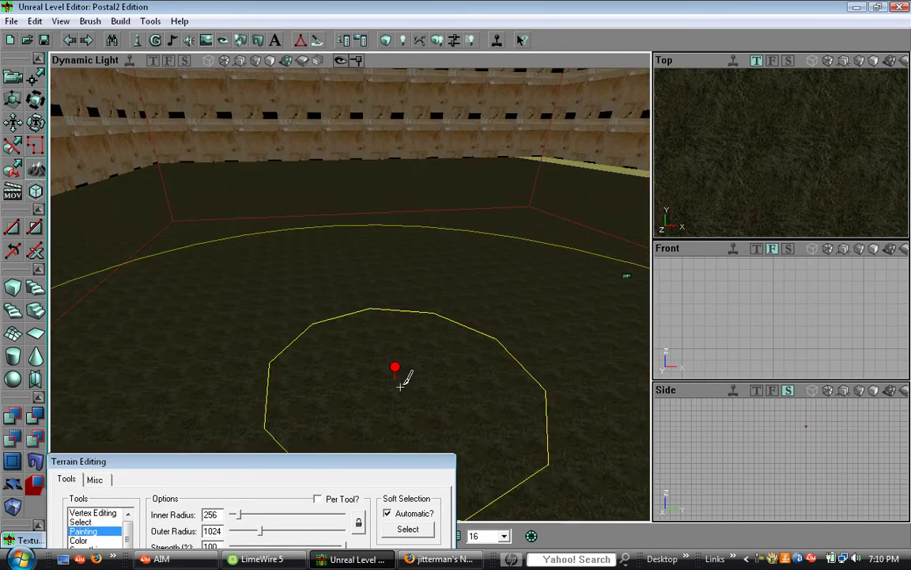
Step: Raise several hills across the terrain with the Painting tool at inner radius 256 and outer radius 1024
mouse_move(395, 196)
ctrl+mouse_down()
mouse_move(324, 198)
mouse_move(338, 239)
mouse_move(385, 235)
mouse_move(467, 253)
mouse_move(478, 237)
ctrl+mouse_up()
mouse_move(516, 212)
ctrl+mouse_down()
mouse_move(414, 200)
mouse_move(293, 204)
ctrl+mouse_up()
mouse_move(446, 250)
mouse_down()
mouse_move(527, 383)
mouse_move(506, 333)
mouse_up()
mouse_move(495, 246)
ctrl+mouse_down()
mouse_move(453, 225)
mouse_move(388, 216)
mouse_move(376, 198)
mouse_move(376, 209)
mouse_move(436, 207)
mouse_move(443, 147)
ctrl+mouse_up()
drag(376, 209, 376, 209)
right_drag(414, 203, 474, 242)
drag(377, 209, 377, 208)
mouse_move(313, 252)
ctrl+mouse_down()
mouse_move(309, 85)
mouse_move(530, 179)
mouse_move(537, 167)
mouse_move(527, 101)
mouse_move(474, 315)
mouse_move(547, 447)
ctrl+mouse_up()
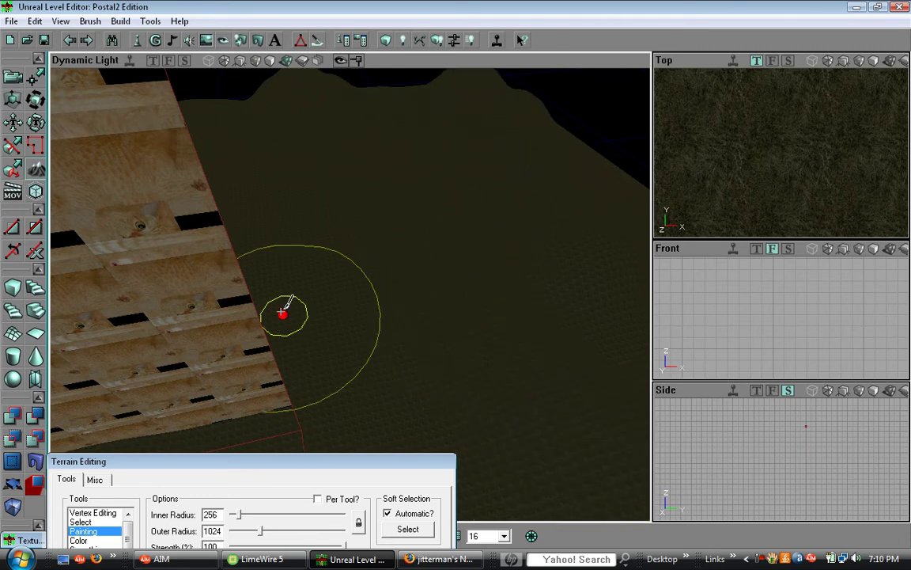
Step: Raise another tall hill near the terrain's edge with the Painting tool
mouse_move(269, 285)
mouse_down()
mouse_move(57, 217)
mouse_move(372, 211)
mouse_move(633, 272)
mouse_move(421, 264)
mouse_move(163, 230)
mouse_move(621, 299)
mouse_move(157, 249)
mouse_move(170, 252)
mouse_move(176, 224)
mouse_move(460, 277)
mouse_move(370, 138)
mouse_move(435, 192)
mouse_move(281, 167)
mouse_move(368, 149)
mouse_move(381, 206)
mouse_move(73, 245)
mouse_move(172, 169)
mouse_move(203, 229)
mouse_move(591, 291)
mouse_move(356, 253)
mouse_up()
drag(208, 231, 333, 237)
mouse_move(251, 223)
ctrl+mouse_down()
mouse_move(447, 353)
mouse_move(308, 189)
mouse_move(247, 198)
mouse_move(304, 207)
ctrl+mouse_up()
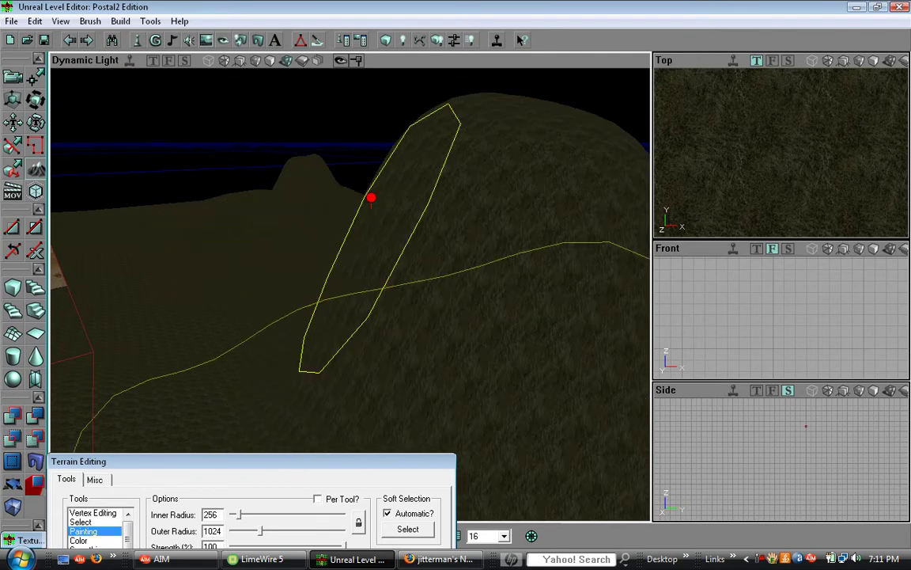
mouse_move(398, 210)
mouse_down()
mouse_move(423, 283)
mouse_move(475, 186)
mouse_move(491, 201)
mouse_up()
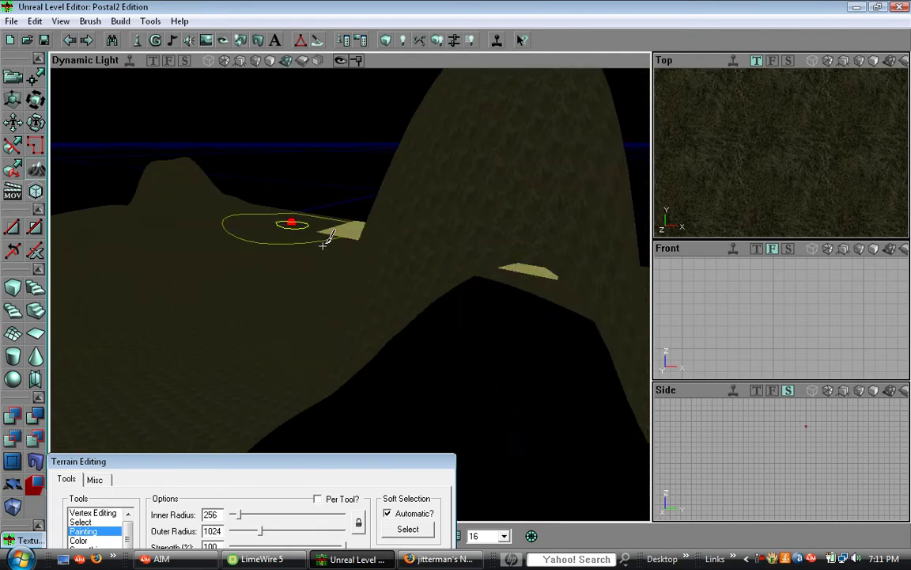
mouse_move(482, 238)
ctrl+mouse_down()
mouse_move(511, 238)
mouse_move(419, 311)
mouse_move(431, 333)
mouse_move(301, 271)
mouse_move(72, 266)
ctrl+mouse_up()
Step: Bring the Terrain Editing window back into full view and paint the Rock1 layer onto the terrain floor inside the room
drag(219, 269, 182, 293)
right_drag(220, 266, 214, 229)
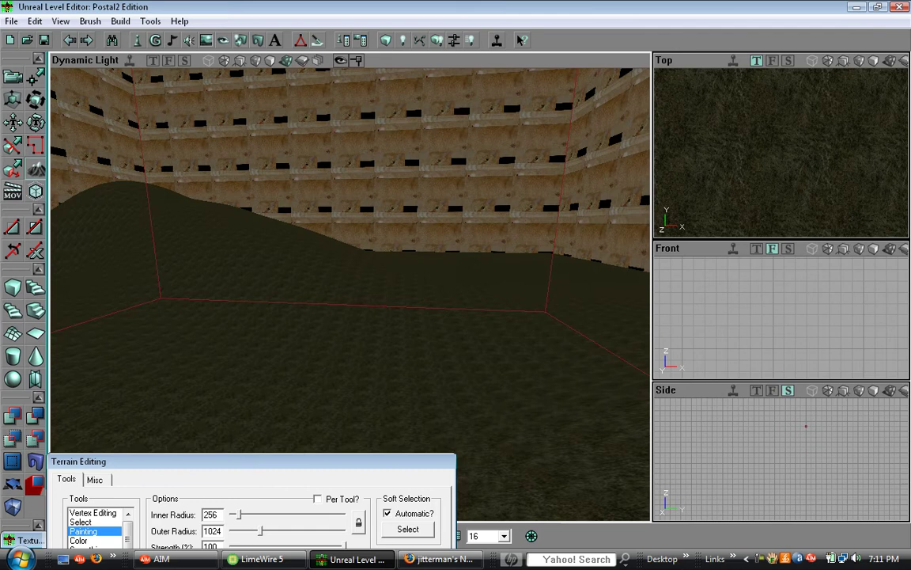
mouse_move(220, 267)
mouse_down()
mouse_move(220, 317)
mouse_move(229, 321)
mouse_move(214, 222)
mouse_move(150, 293)
mouse_up()
right_drag(220, 267, 214, 237)
drag(220, 460, 236, 97)
click(146, 358)
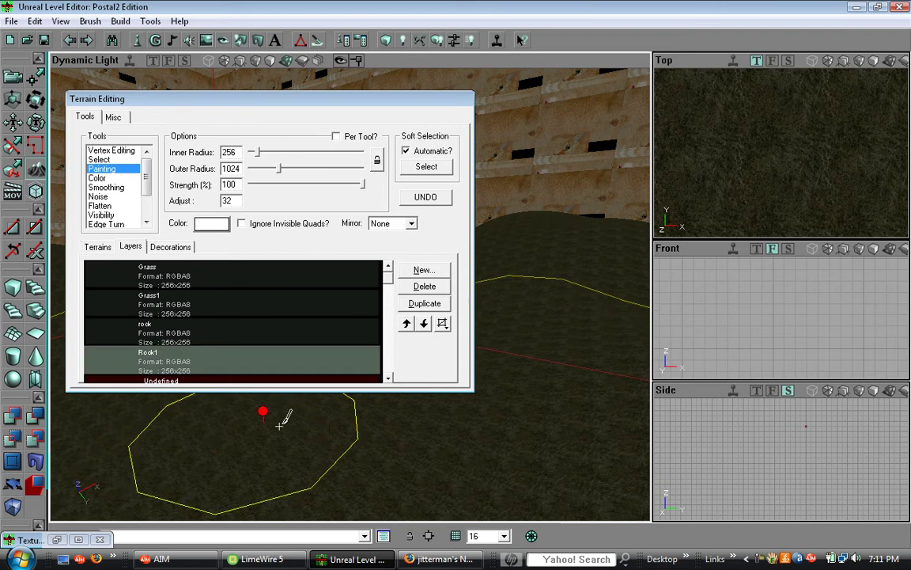
drag(347, 440, 287, 444)
Step: Paint patches of the rock and Grass1 layers onto the terrain floor with the Painting tool
click(173, 326)
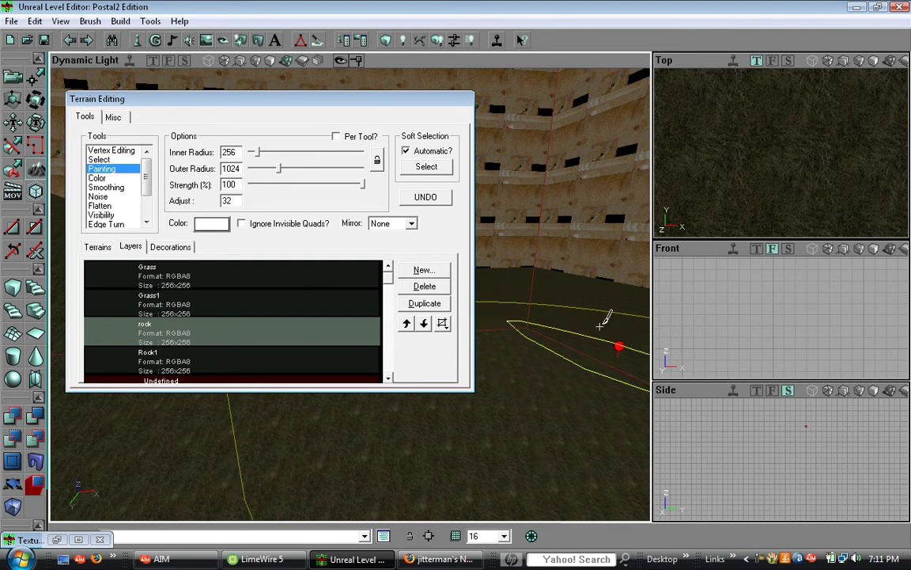
right_drag(577, 303, 639, 354)
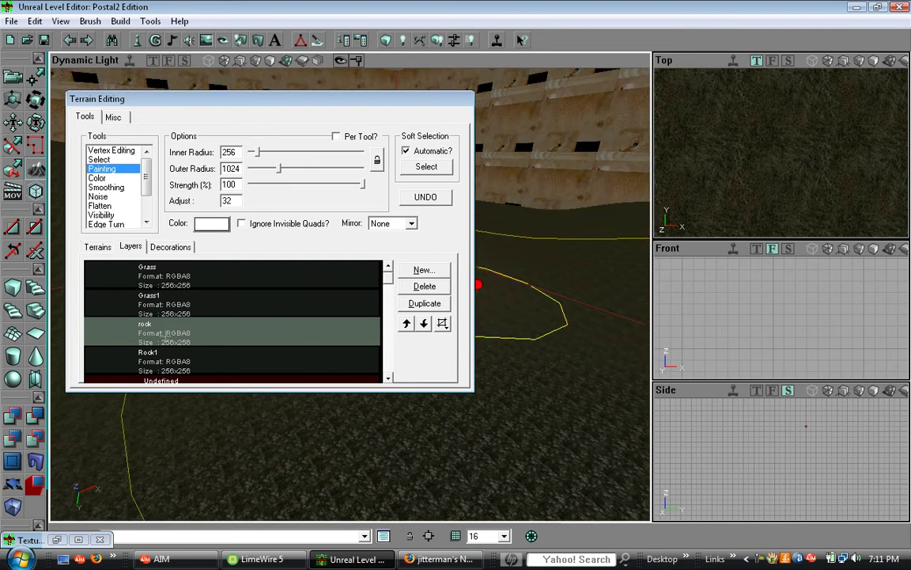
click(253, 305)
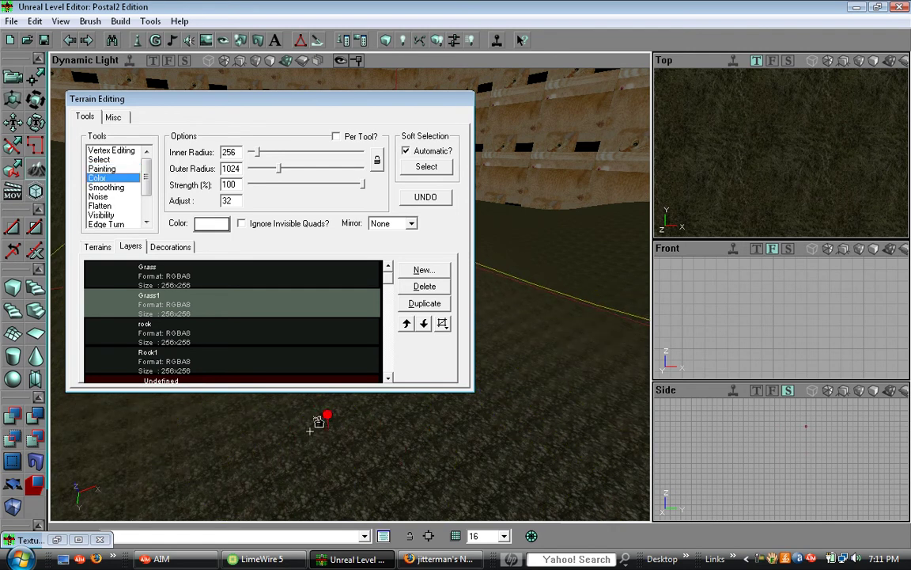
click(107, 188)
click(102, 168)
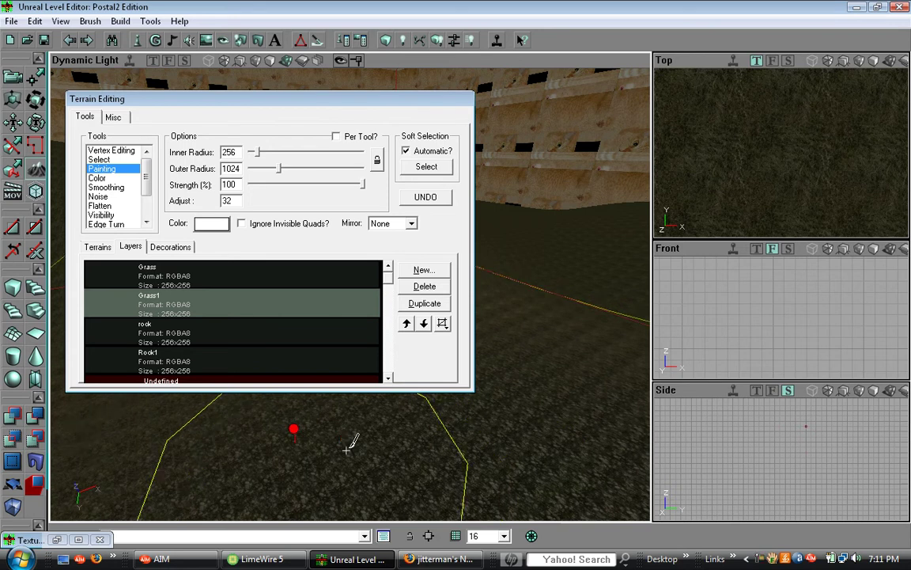
right_drag(526, 373, 389, 332)
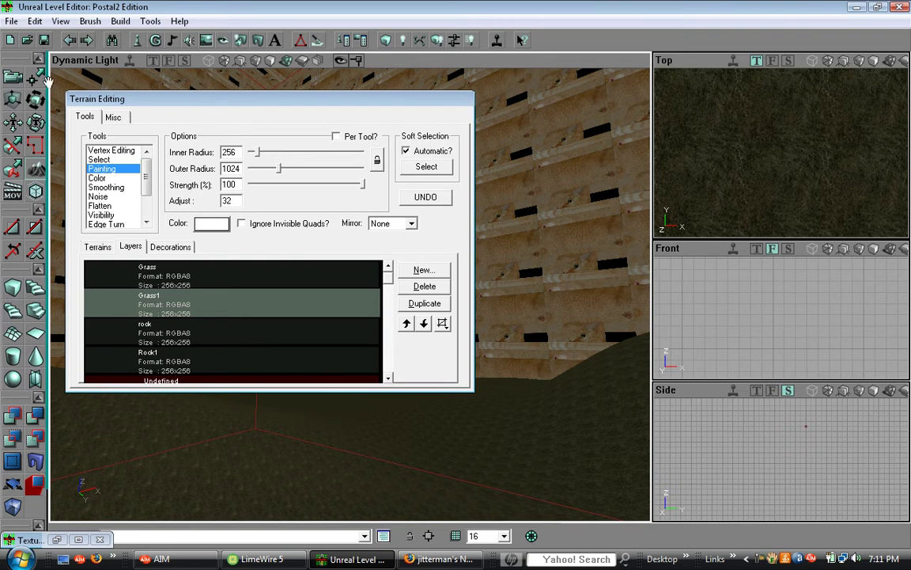
Step: Leave terrain editing and build a cube brush with height 256, width 800 and breadth 800
click(14, 85)
right_drag(317, 237, 198, 223)
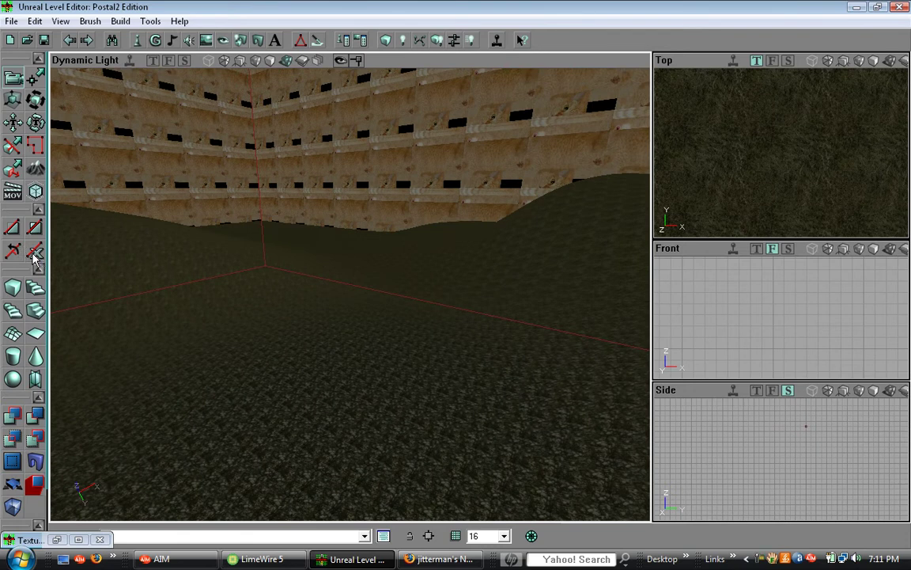
right_click(11, 291)
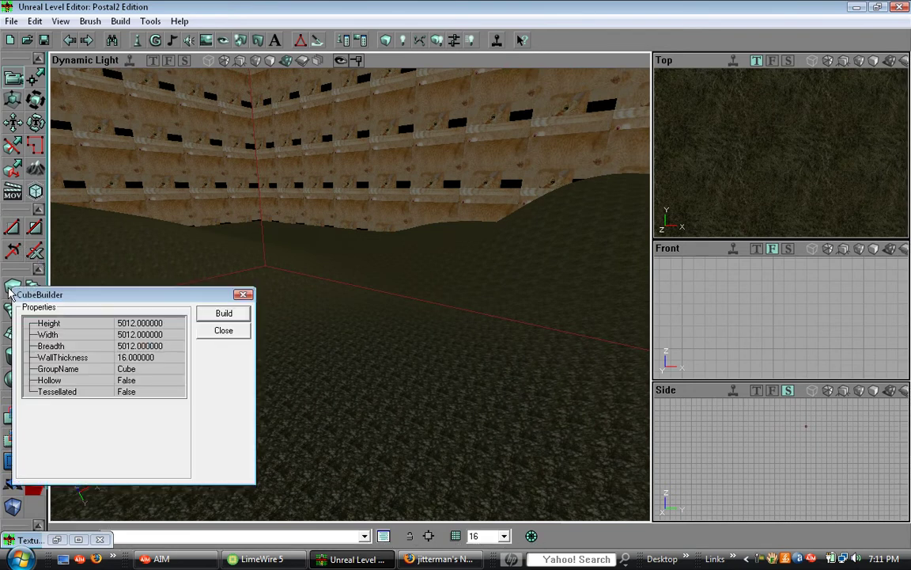
click(169, 323)
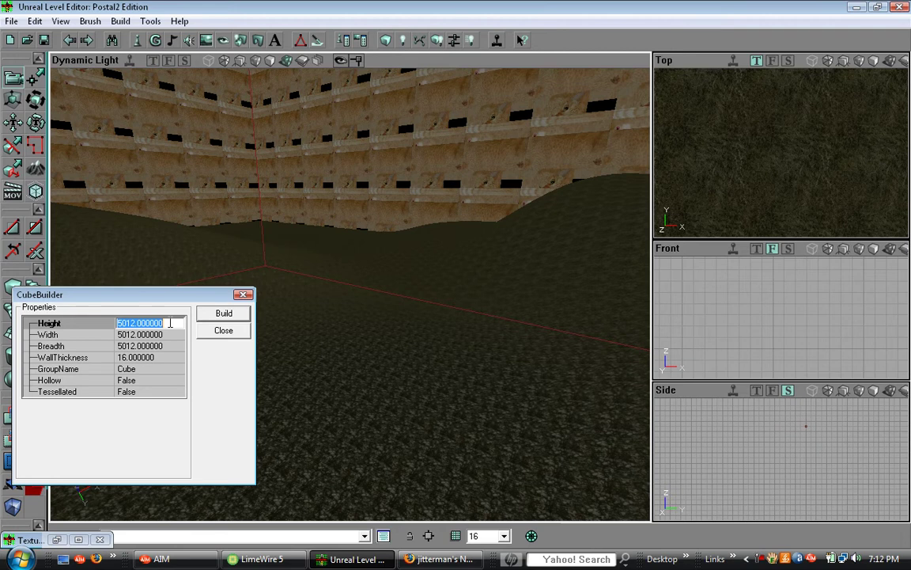
text(256)
click(176, 334)
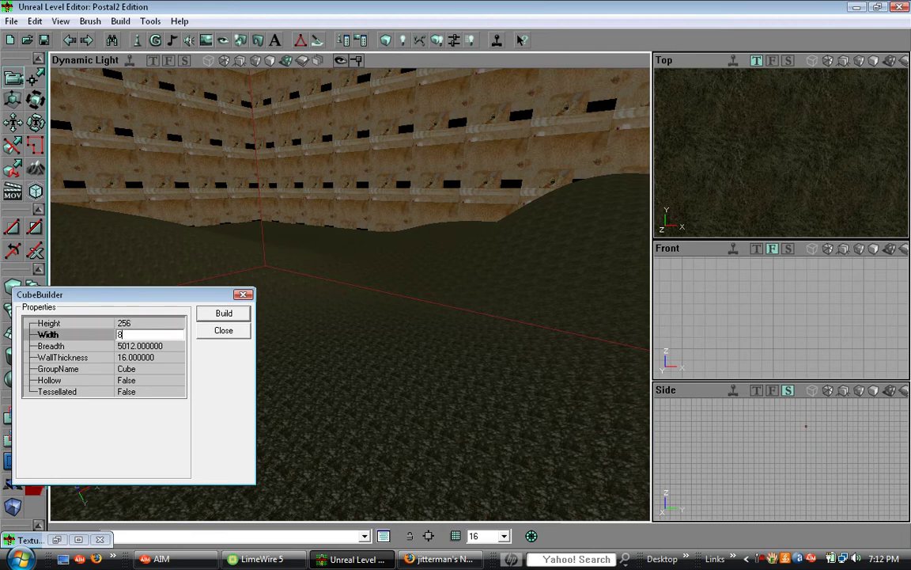
text(800)
click(173, 348)
text(80)
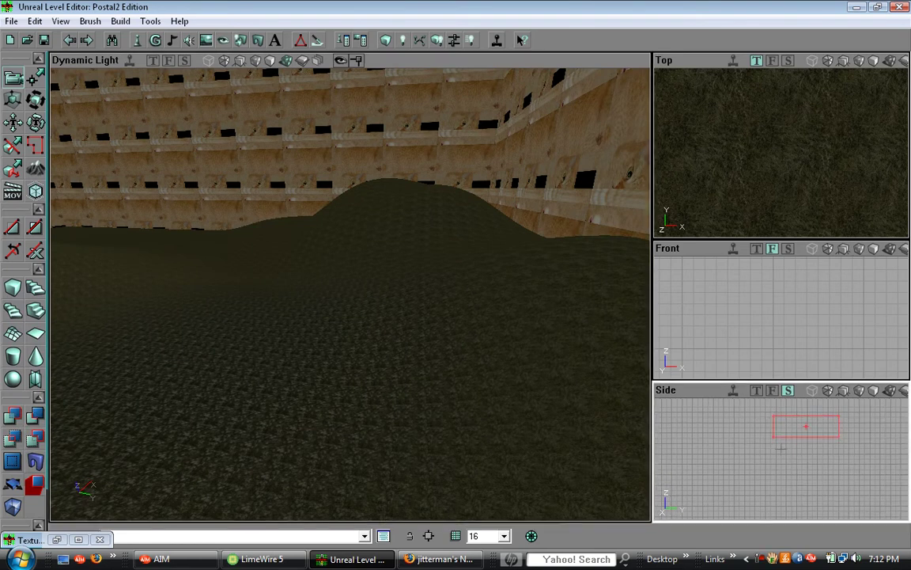
Step: Move the cube brush down onto the terrain floor inside the room
drag(296, 324, 182, 323)
scroll(748, 162, down, 5)
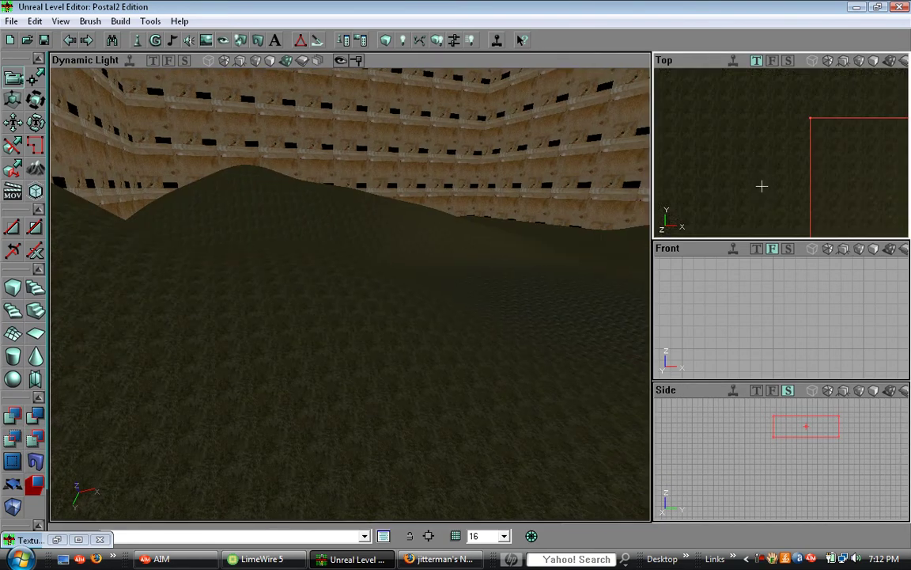
shift+drag(748, 162, 756, 192)
mouse_move(379, 301)
right_down()
mouse_move(312, 299)
mouse_move(293, 198)
mouse_move(295, 223)
right_up()
right_drag(360, 233, 360, 354)
mouse_move(360, 238)
ctrl+mouse_down()
mouse_move(360, 348)
mouse_move(360, 340)
ctrl+mouse_up()
right_drag(360, 340, 360, 349)
right_drag(376, 299, 376, 383)
Step: Select the bricks-light-mortar texture from the brick group of the Josh-textures package and minimize the texture browser
double_click(26, 539)
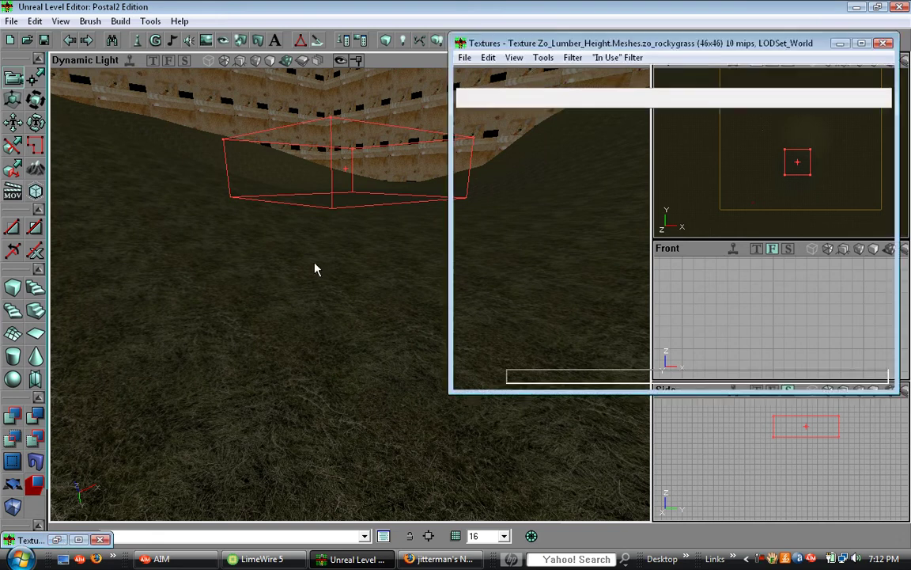
click(572, 141)
scroll(549, 249, up, 5)
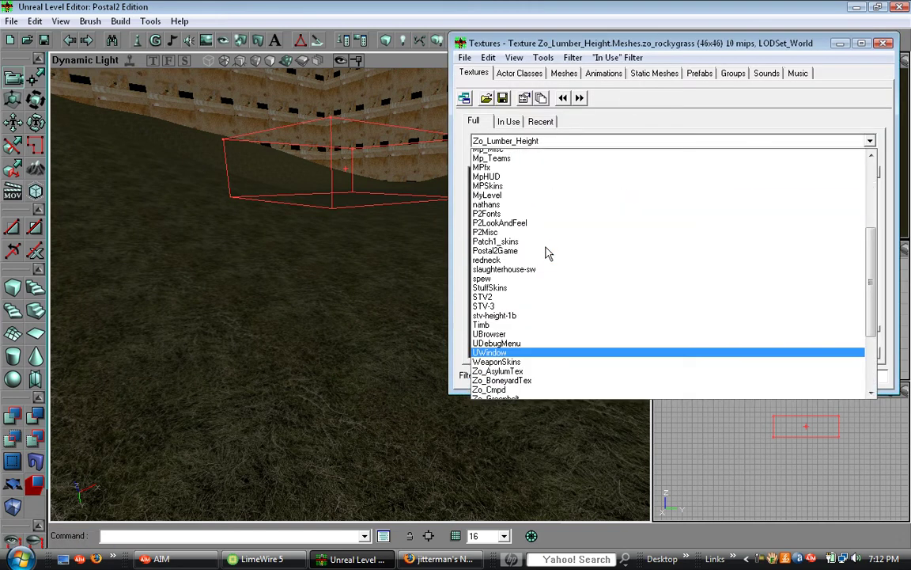
scroll(532, 247, up, 2)
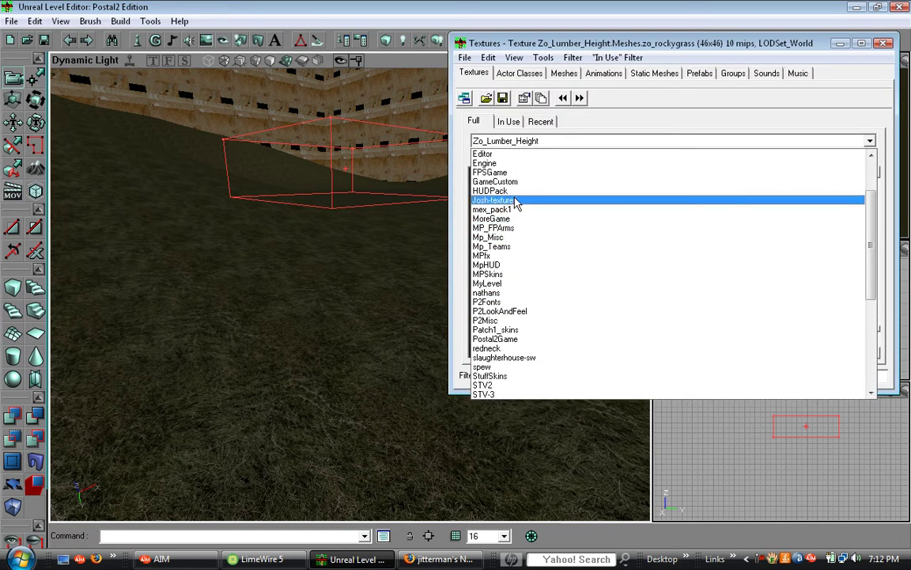
click(519, 199)
click(545, 158)
click(549, 171)
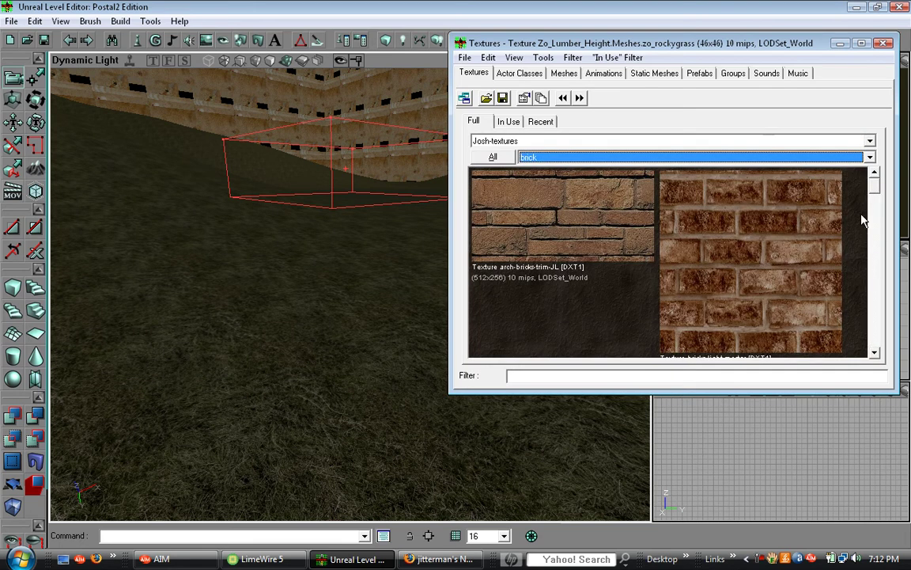
click(708, 222)
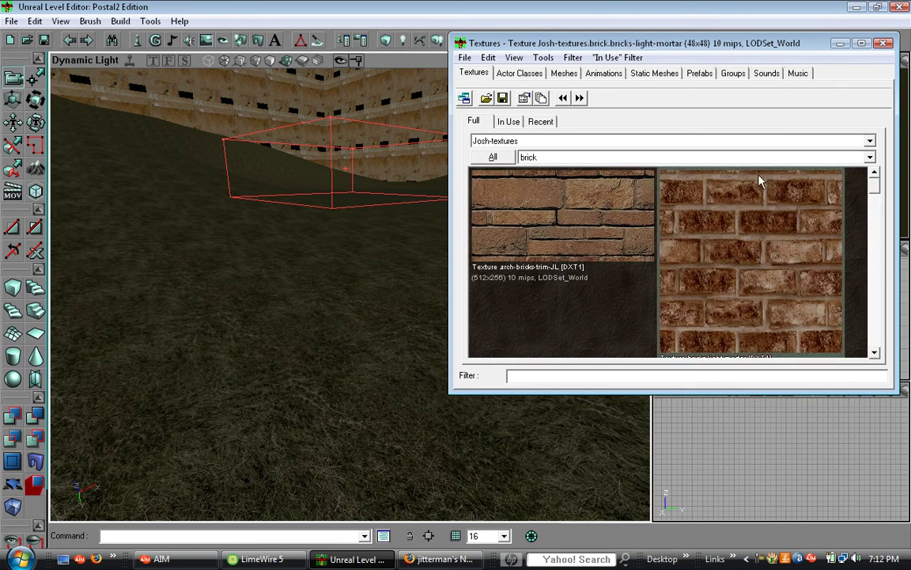
click(840, 43)
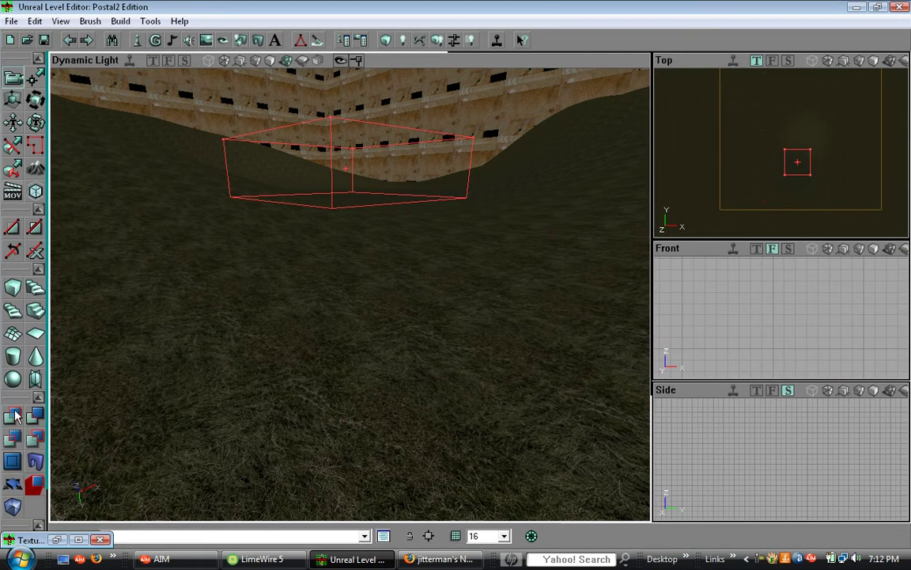
click(16, 415)
drag(308, 348, 344, 338)
key(ctrl+z)
Step: Add the cube brush to the level as a solid brick block and inspect it up close
click(11, 417)
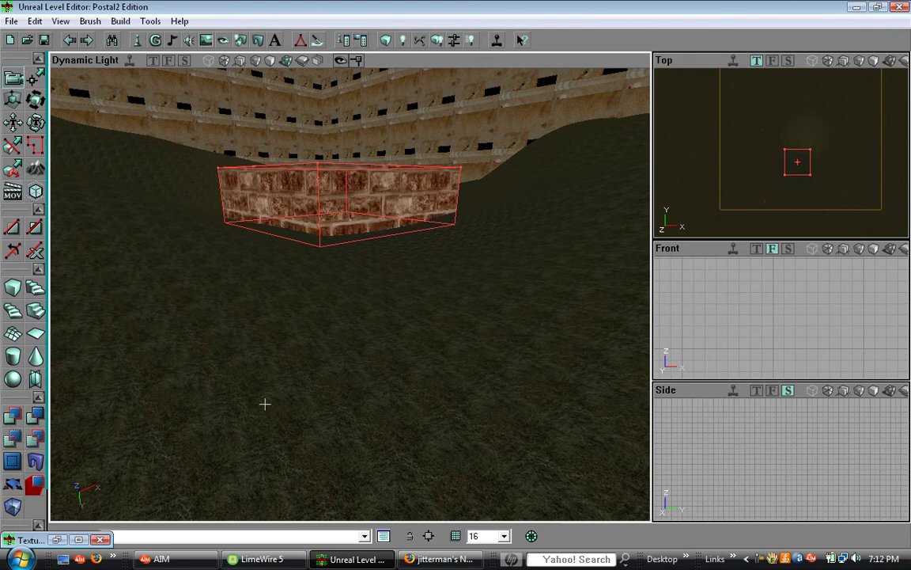
drag(286, 397, 300, 320)
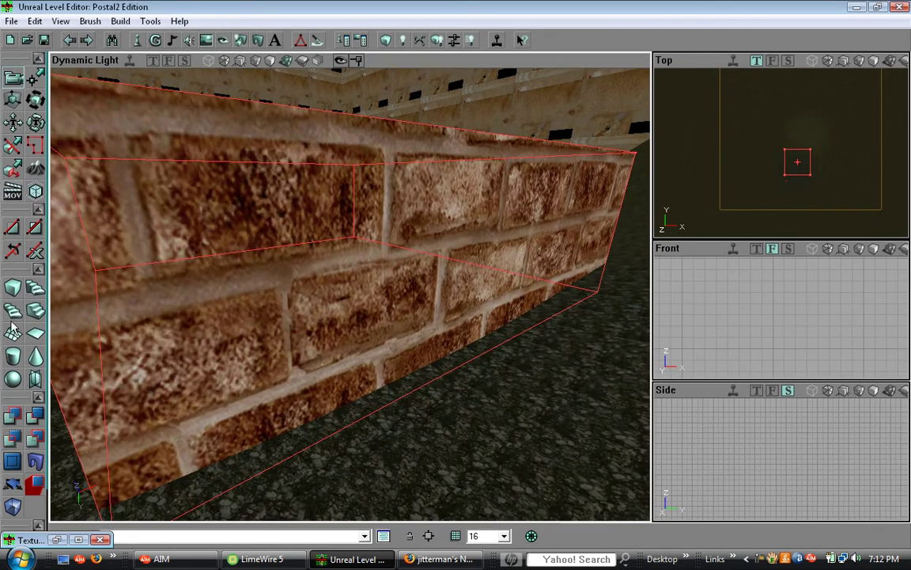
mouse_move(348, 301)
mouse_down()
mouse_move(342, 356)
mouse_move(347, 313)
mouse_up()
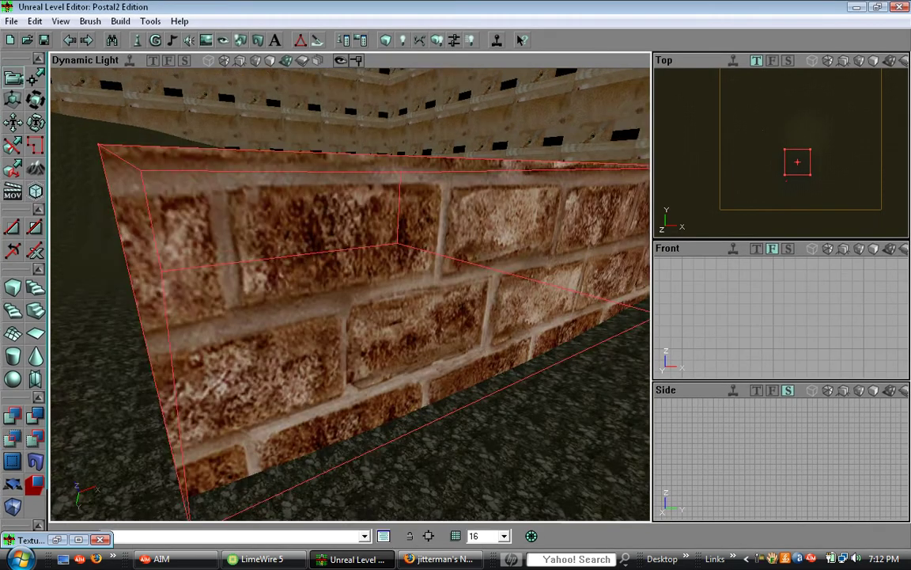
mouse_move(346, 313)
right_down()
mouse_move(333, 307)
mouse_move(357, 332)
right_up()
mouse_move(356, 332)
mouse_down()
mouse_move(360, 277)
mouse_move(352, 341)
mouse_up()
mouse_move(352, 340)
right_down()
mouse_move(344, 317)
mouse_move(341, 380)
right_up()
drag(341, 380, 332, 348)
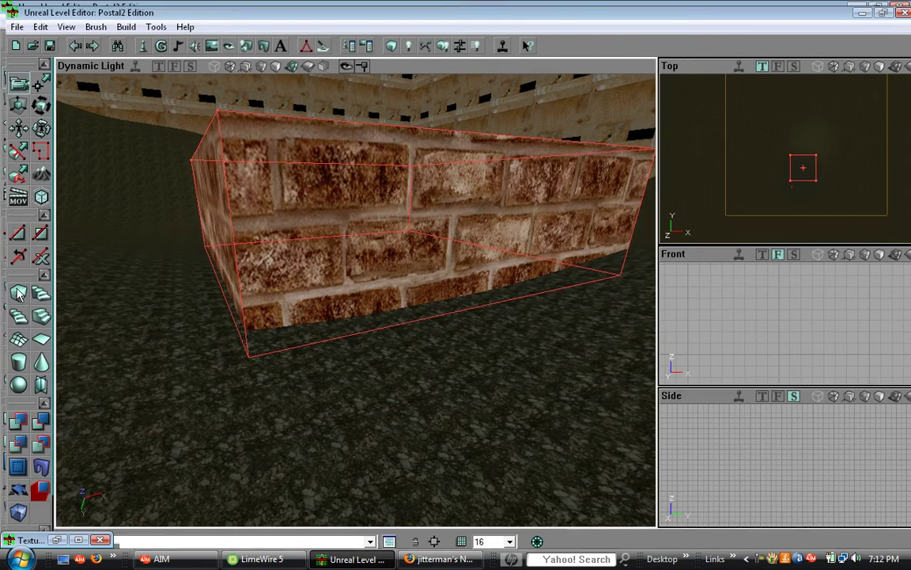
Step: Rebuild the cube brush with height 250, width 700 and breadth 700 inside the brick block
right_click(13, 288)
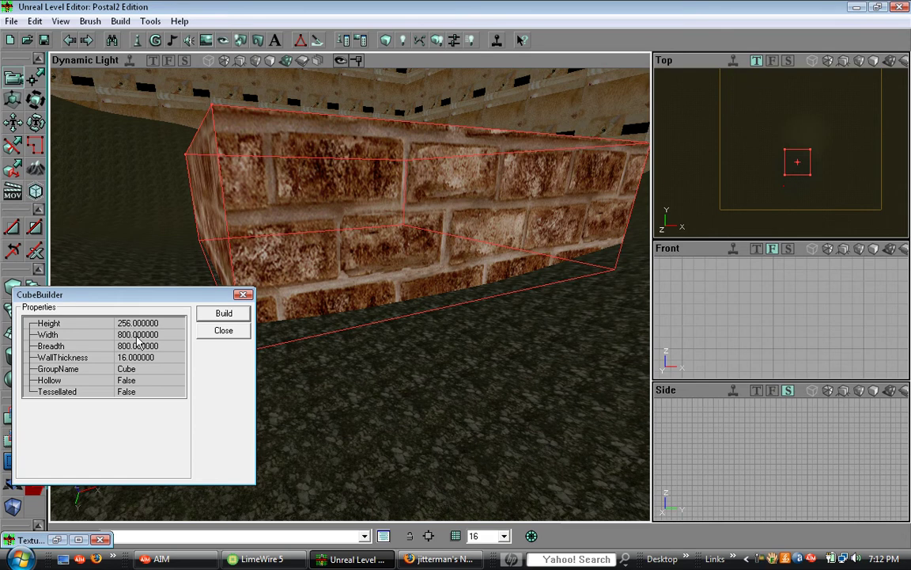
click(139, 324)
text(250)
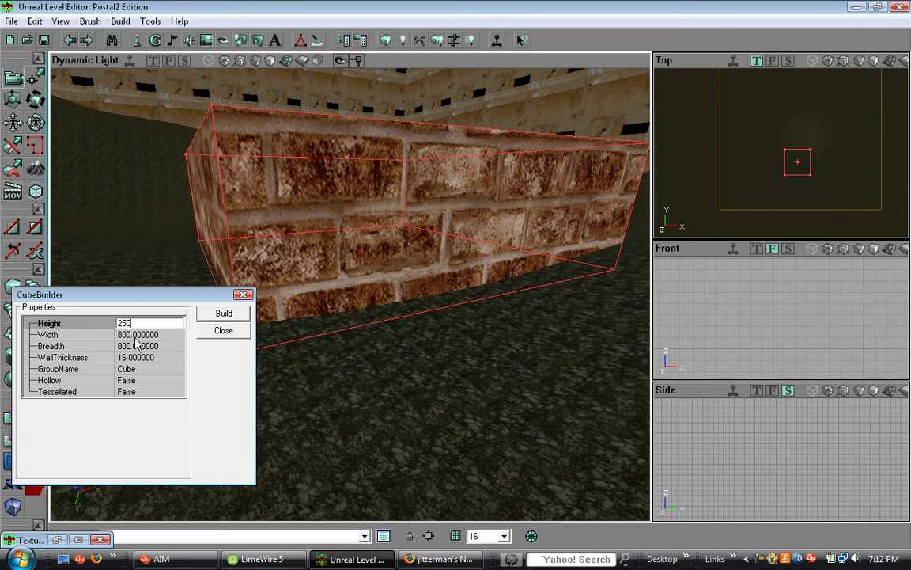
click(138, 334)
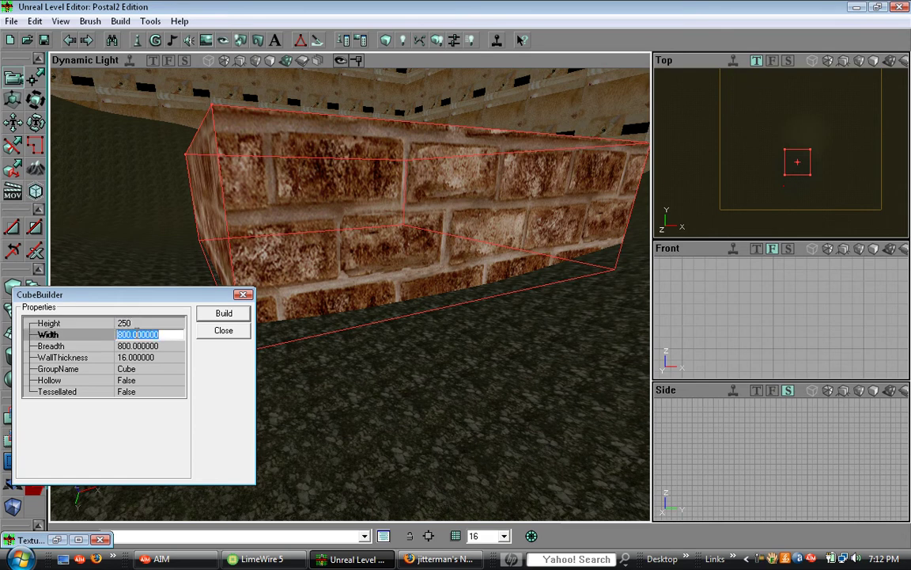
text(700)
click(134, 346)
text(70)
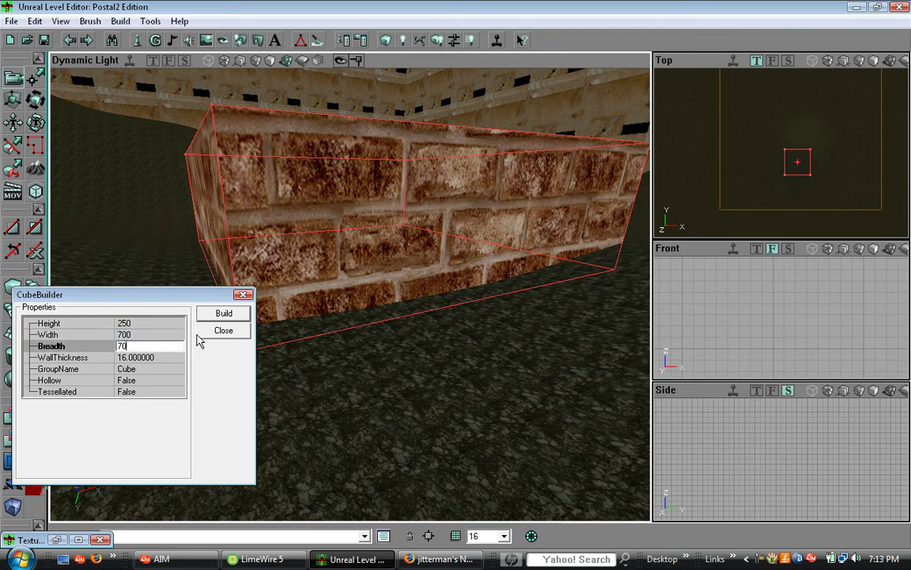
text(0)
click(226, 313)
click(243, 295)
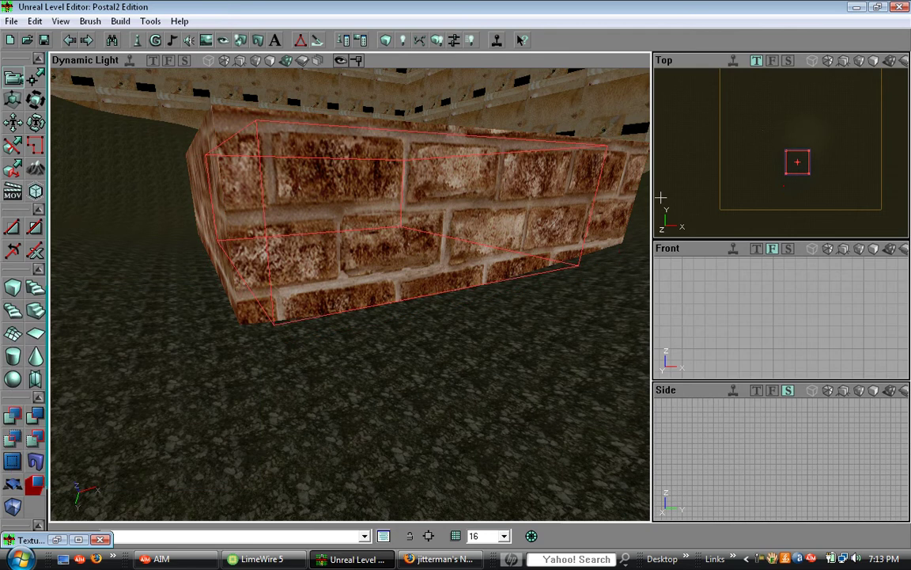
Step: Subtract the smaller cube brush from the brick block to hollow out its interior
drag(834, 154, 827, 150)
scroll(827, 150, up, 3)
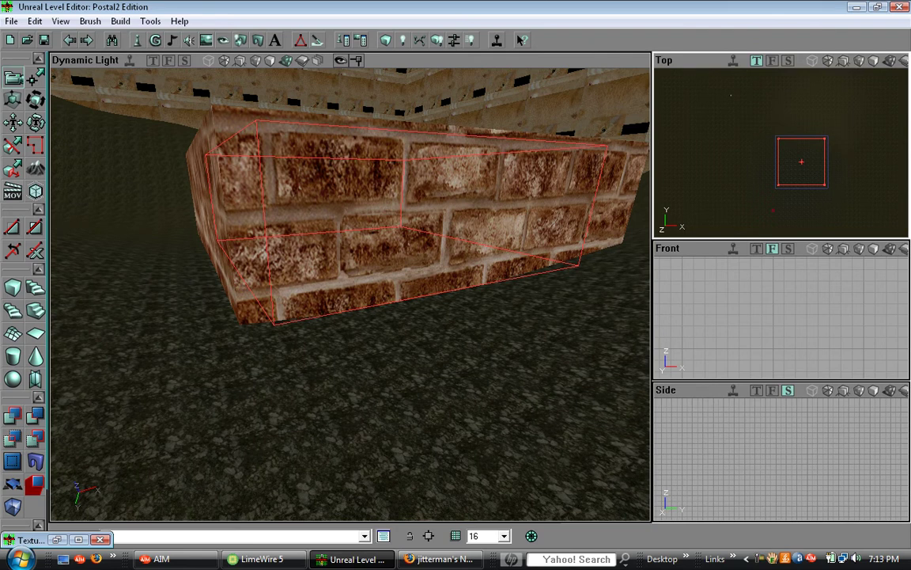
drag(369, 203, 369, 194)
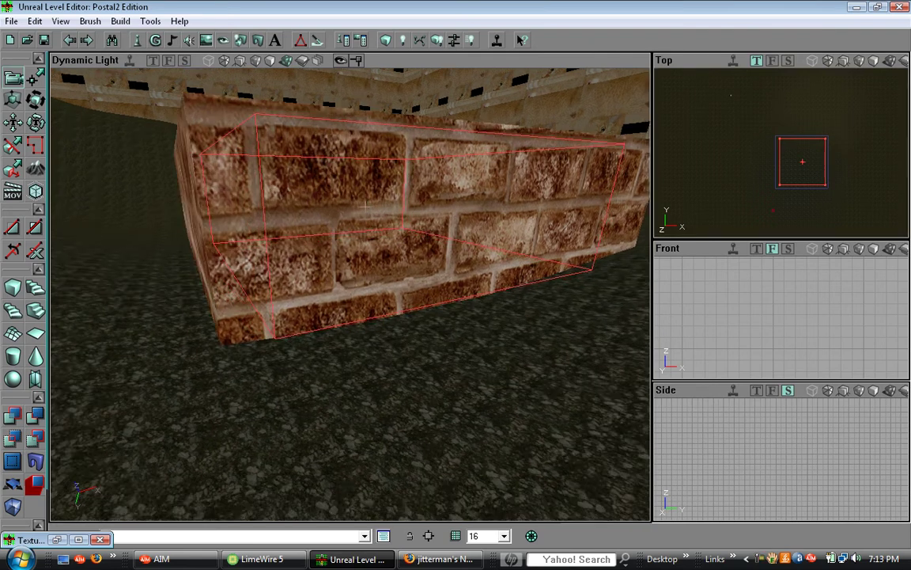
click(35, 420)
drag(261, 301, 292, 341)
drag(361, 316, 351, 269)
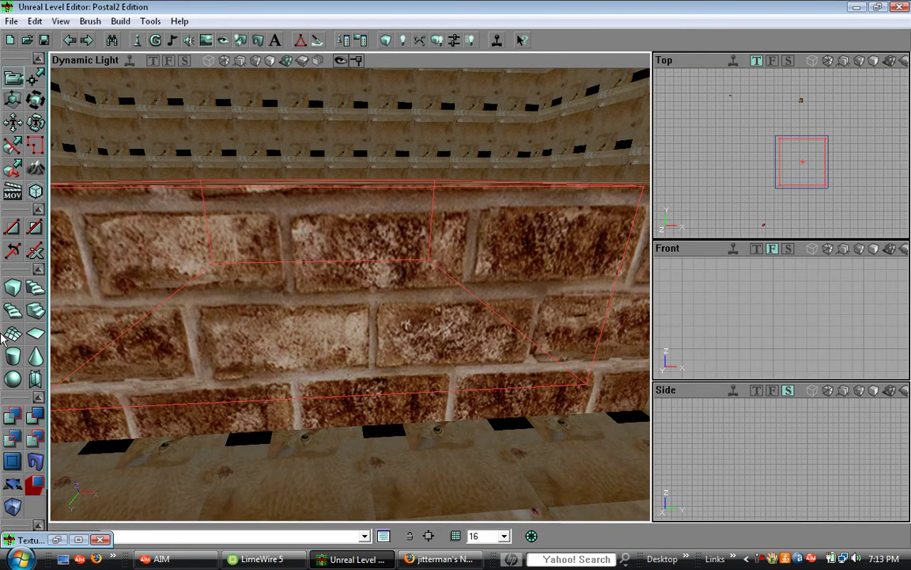
Step: Rebuild the cube brush with height 208, width 112 and breadth 20
right_click(12, 289)
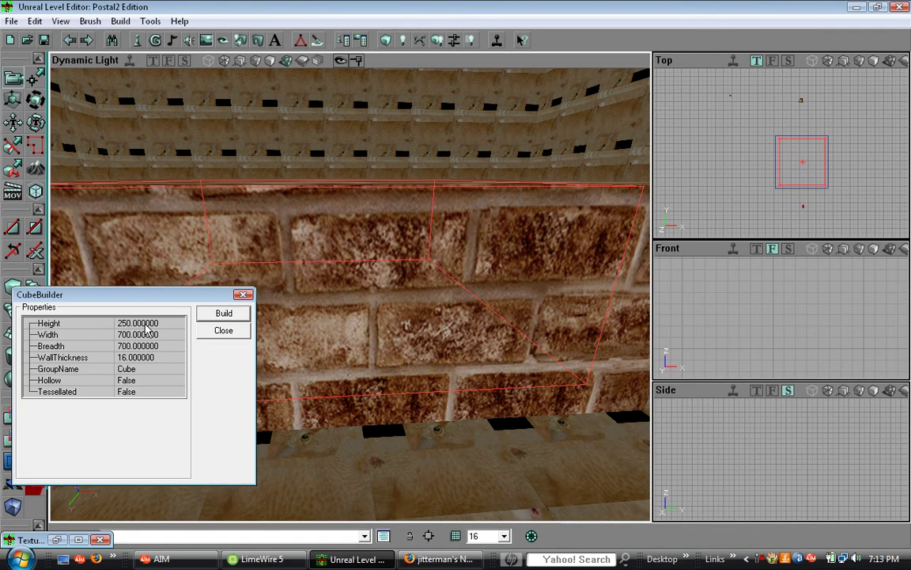
click(145, 324)
text(208)
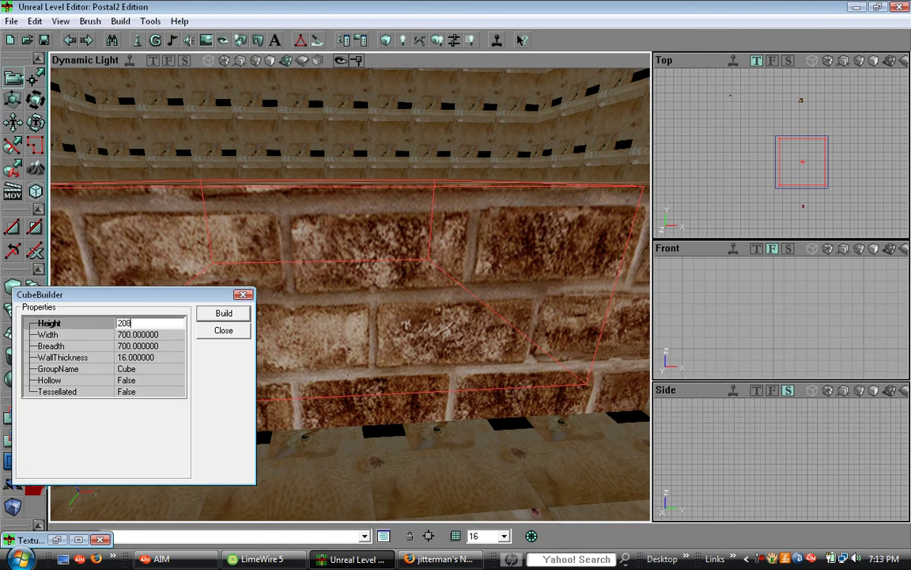
click(149, 335)
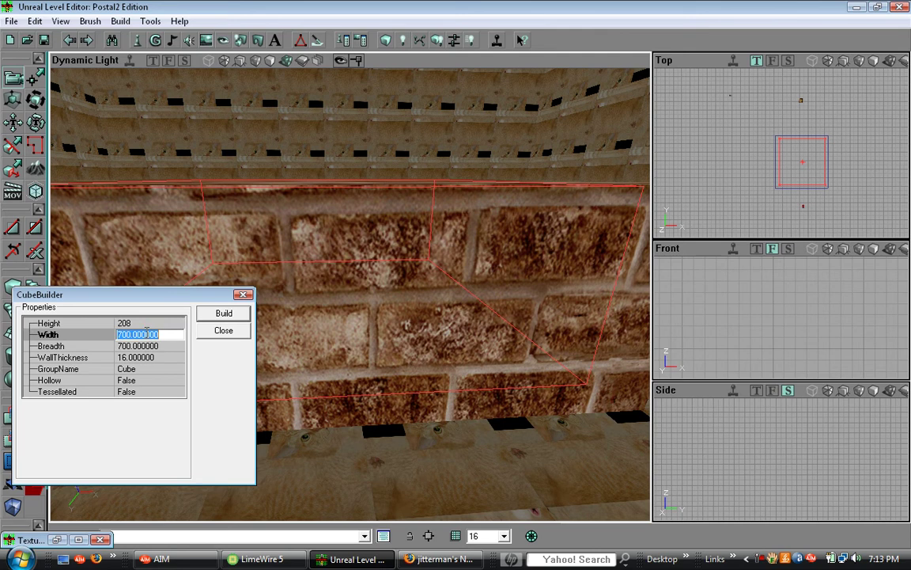
text(112)
click(149, 342)
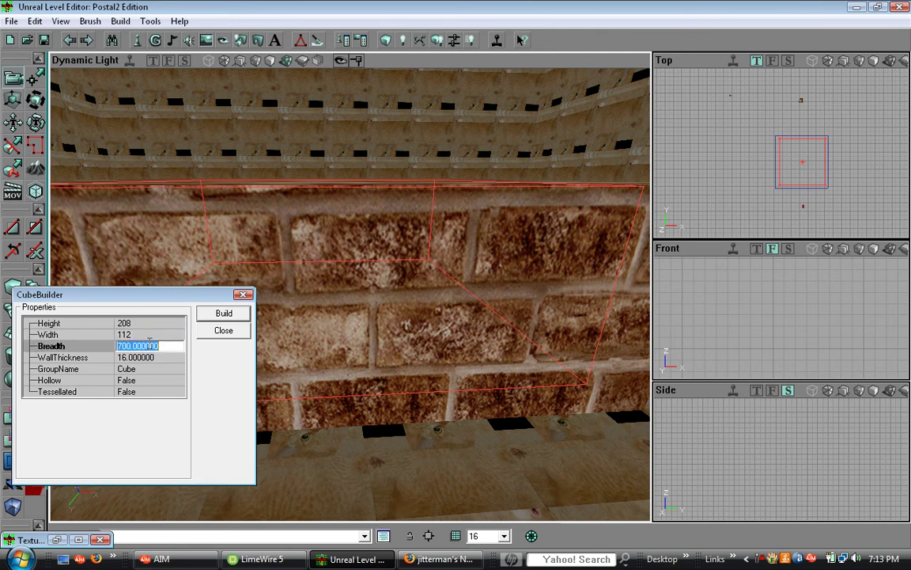
text(20)
click(224, 313)
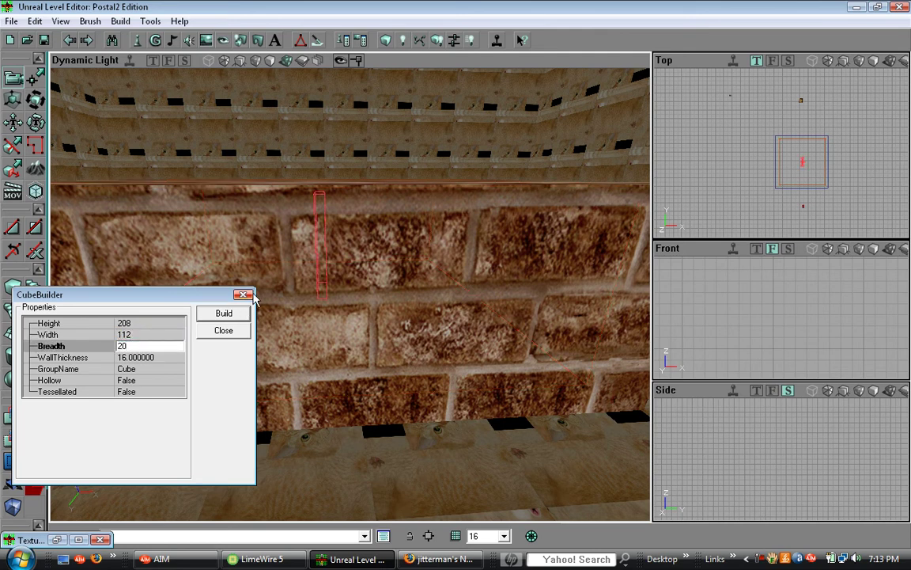
click(223, 330)
Step: Move the cube brush onto the building's front wall and rebuild it with breadth 100 so it passes through the wall
shift+drag(822, 178, 834, 182)
scroll(829, 183, up, 4)
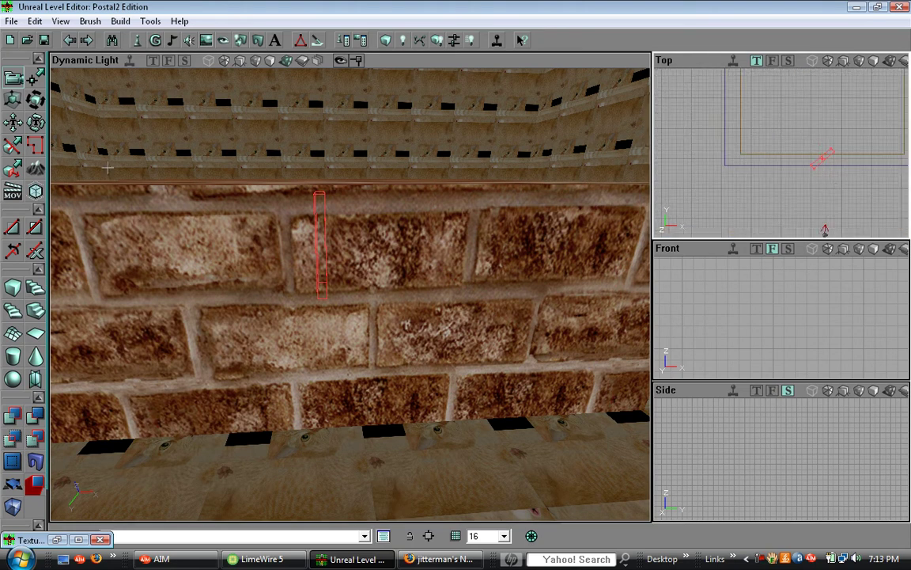
right_click(16, 295)
click(139, 346)
text(1)
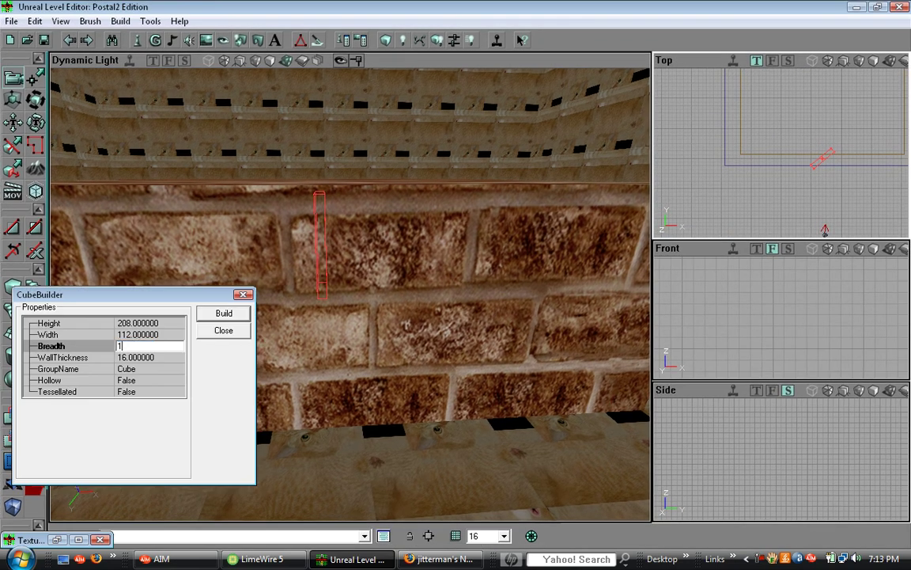
text(00)
click(237, 313)
click(223, 330)
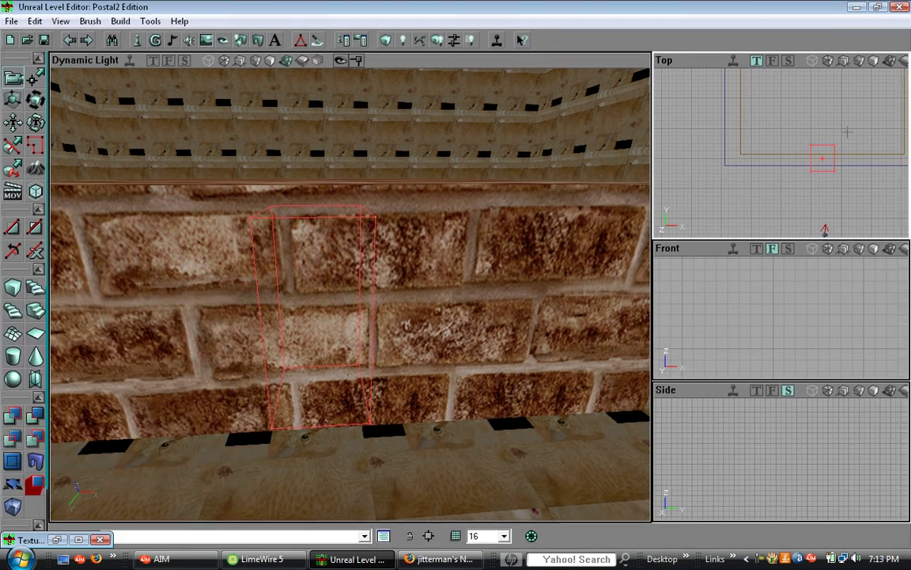
Step: Subtract the brush from the front wall to cut a doorway, and rebuild the level
click(34, 414)
drag(376, 368, 376, 369)
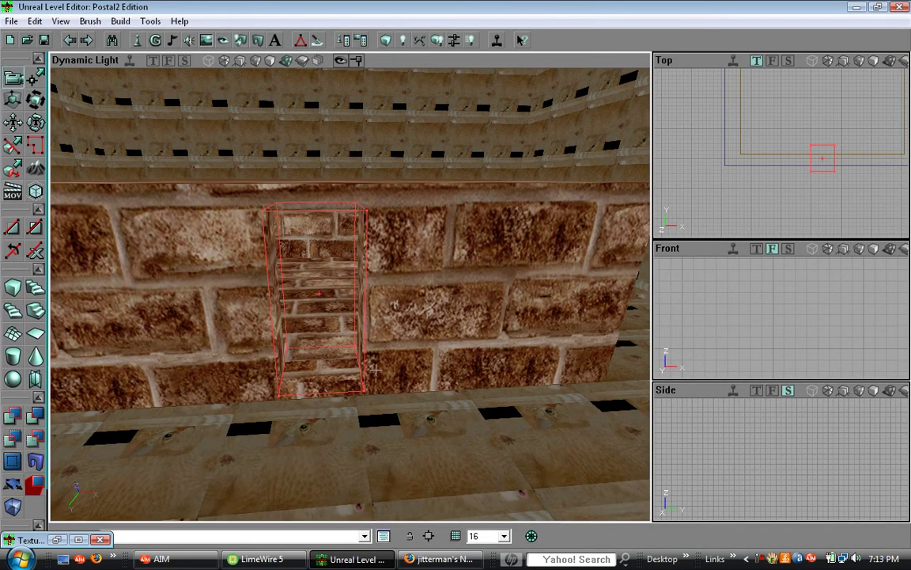
mouse_move(461, 172)
mouse_down()
mouse_move(457, 253)
mouse_move(457, 190)
mouse_up()
drag(463, 105, 464, 97)
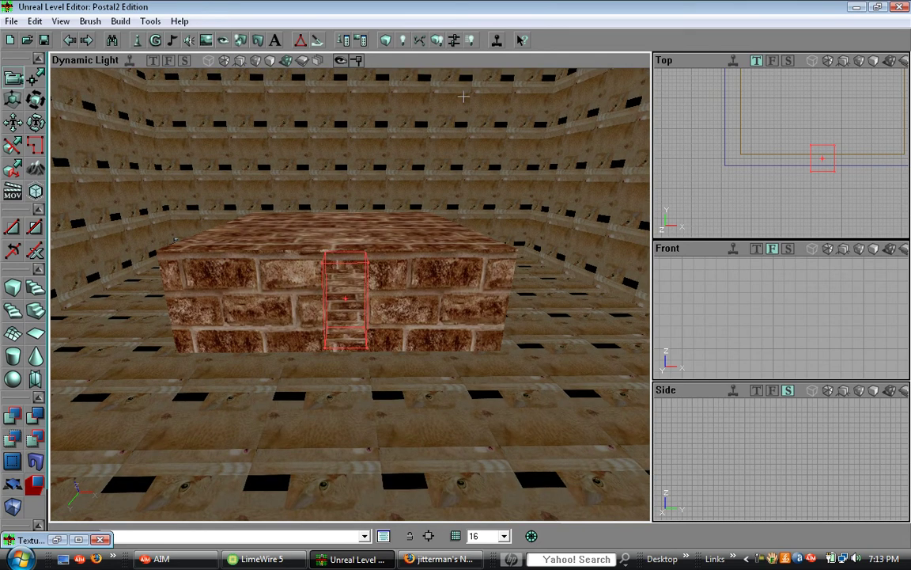
click(437, 41)
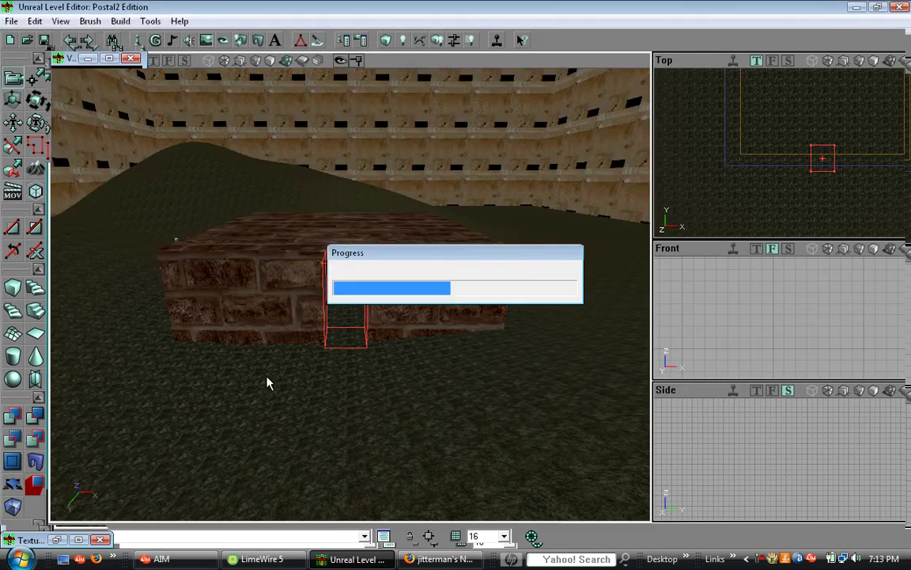
Step: Open terrain editing, set the Painting tool's inner and outer radius to 178, and target the TerrainInfo0 heightmap
drag(358, 229, 229, 467)
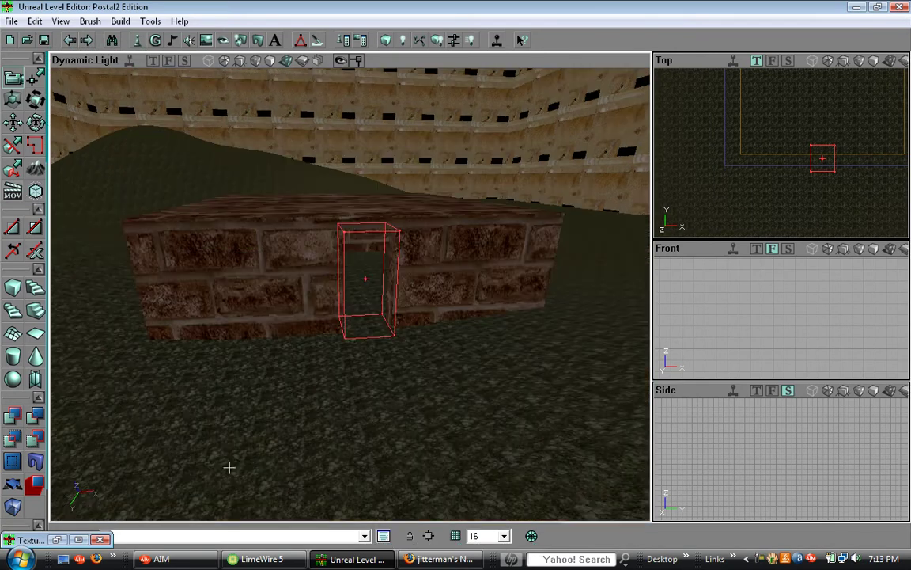
click(36, 168)
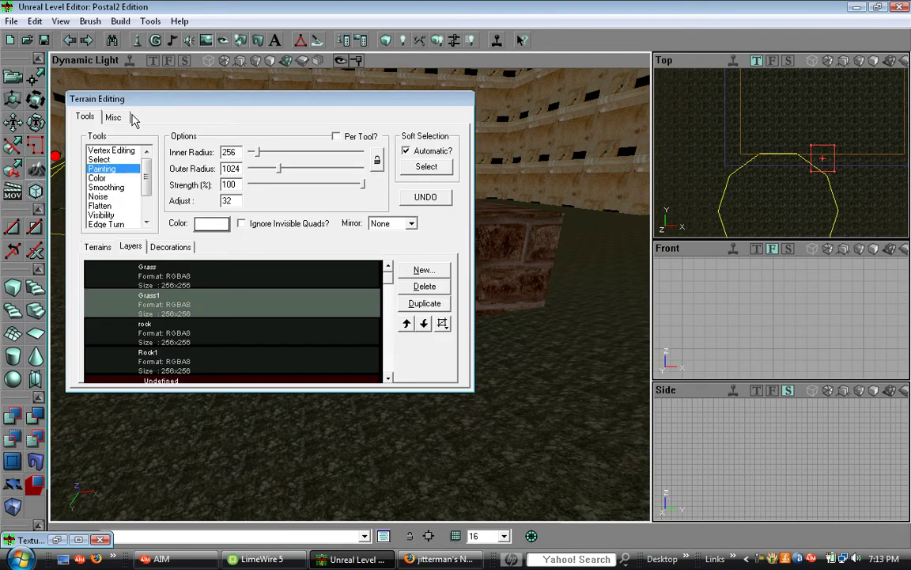
click(280, 168)
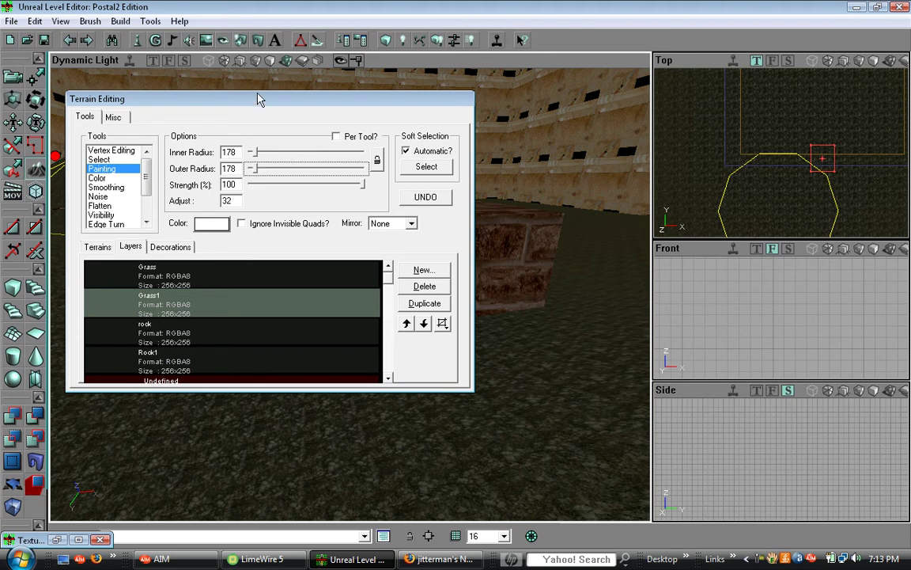
drag(200, 102, 328, 420)
right_drag(349, 197, 348, 261)
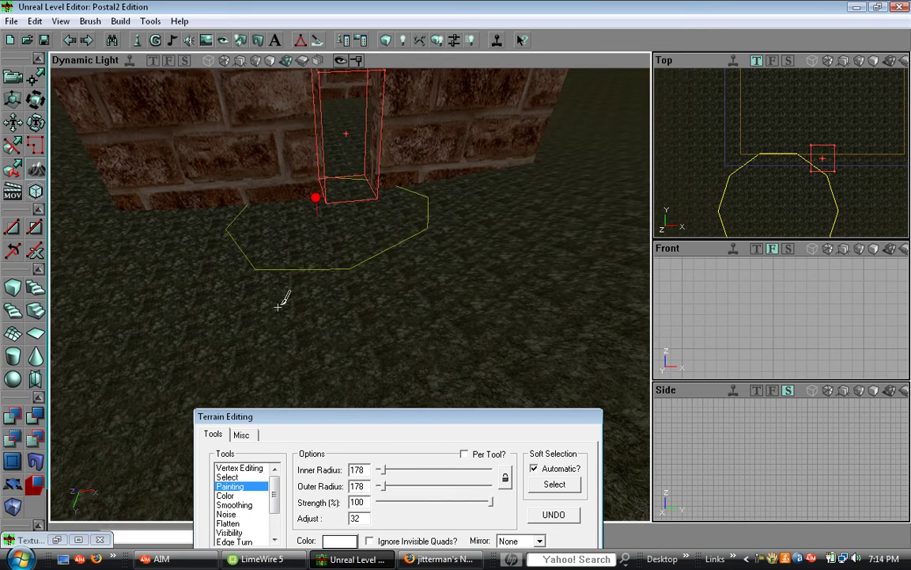
drag(271, 416, 331, 236)
click(288, 385)
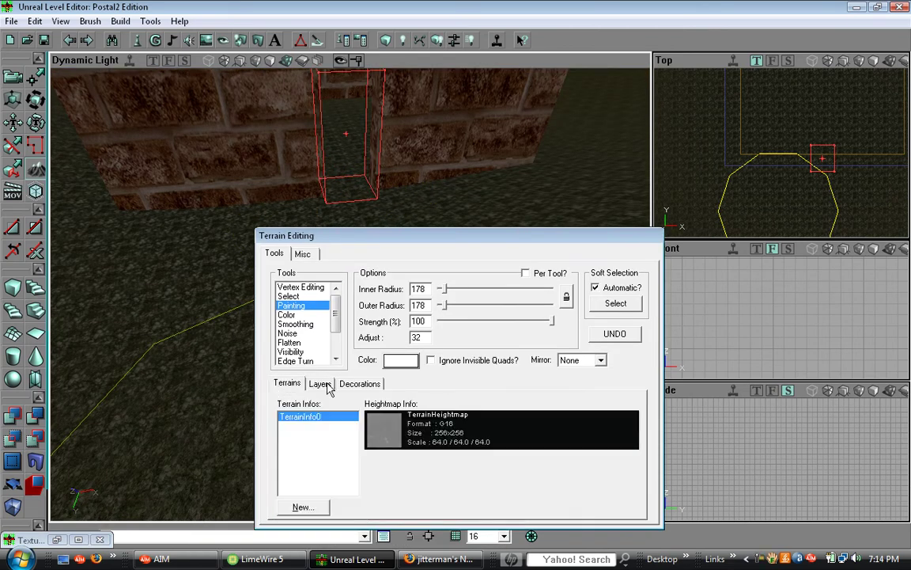
drag(455, 237, 309, 472)
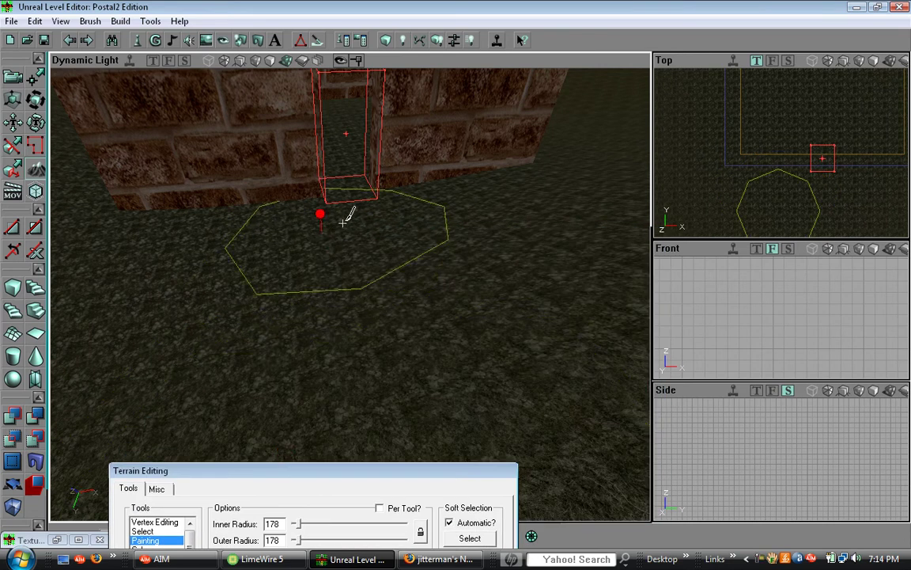
Step: Lower the ground in front of the doorway with the terrain Painting tool
scroll(352, 237, up, 2)
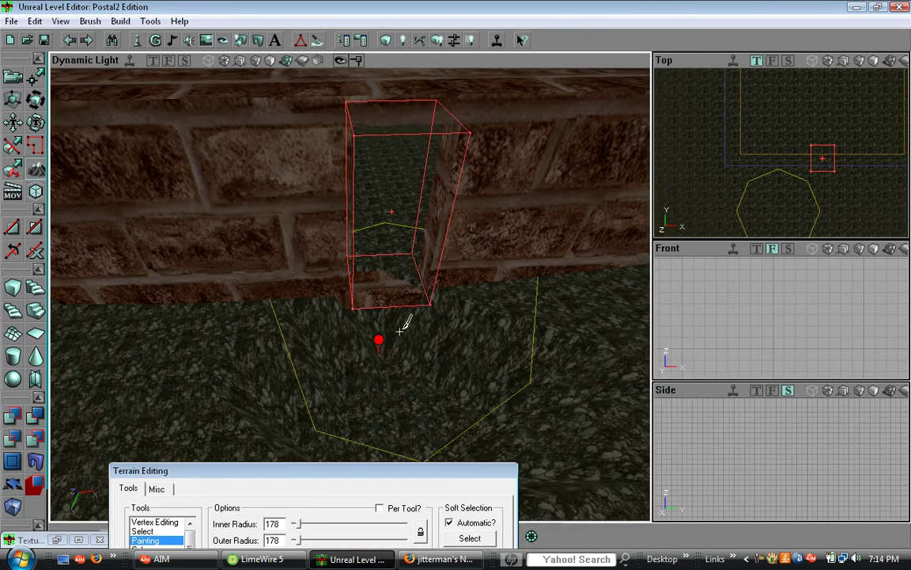
mouse_move(385, 374)
ctrl+mouse_down()
mouse_move(405, 287)
mouse_move(392, 340)
mouse_move(337, 316)
mouse_move(315, 277)
mouse_move(239, 240)
ctrl+mouse_up()
ctrl+right_click(239, 234)
ctrl+right_click(227, 186)
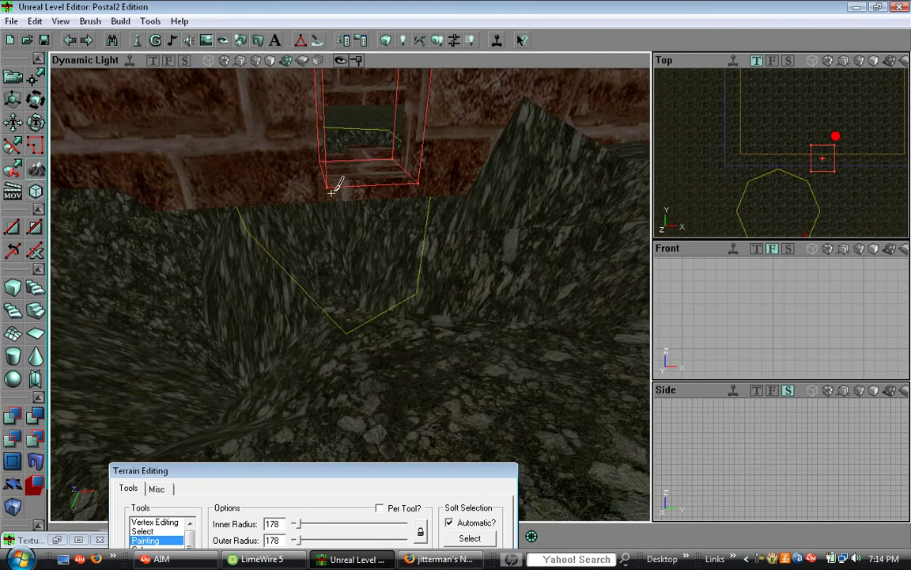
mouse_move(329, 193)
mouse_down()
mouse_move(338, 159)
mouse_move(338, 269)
mouse_up()
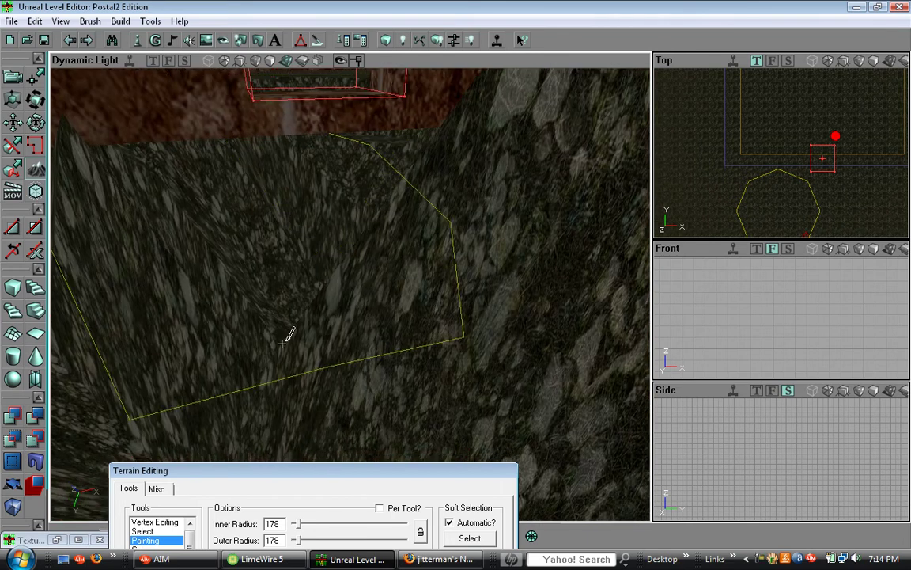
Step: Level the uneven ground just outside the doorway with the terrain Flatten tool
mouse_move(220, 473)
mouse_down()
mouse_move(247, 309)
mouse_move(214, 450)
mouse_up()
click(177, 414)
ctrl+click(285, 295)
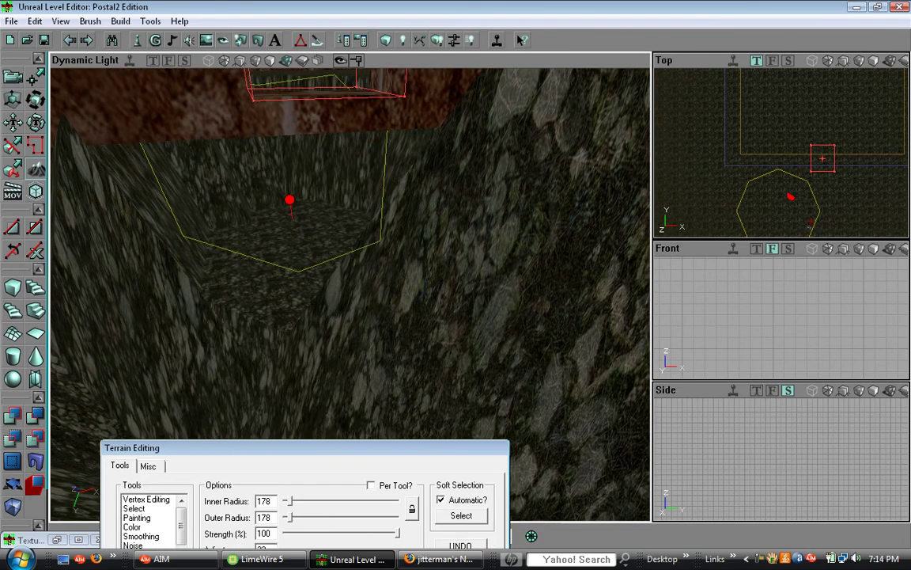
mouse_move(285, 295)
mouse_down()
mouse_move(273, 262)
mouse_move(293, 257)
mouse_move(261, 194)
mouse_move(226, 245)
mouse_move(213, 190)
mouse_up()
ctrl+click(241, 186)
ctrl+click(146, 188)
mouse_move(213, 190)
ctrl+mouse_down()
mouse_move(150, 230)
mouse_move(103, 225)
mouse_move(119, 293)
ctrl+mouse_up()
Step: Flatten the terrain poking through the brick floor inside the building, including the patch in the far corner
drag(348, 159, 349, 139)
ctrl+click(350, 136)
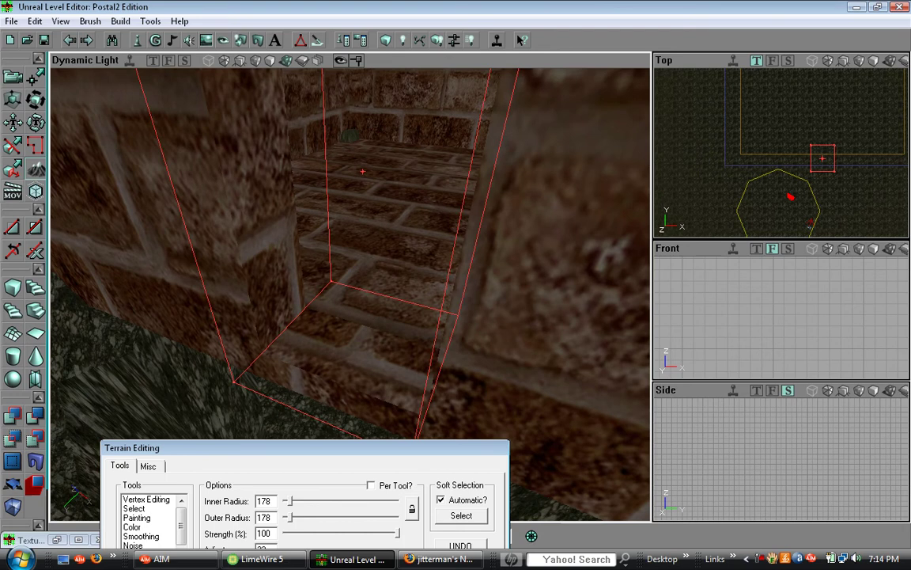
mouse_move(407, 391)
mouse_down()
mouse_move(412, 316)
mouse_move(435, 313)
mouse_up()
mouse_move(491, 221)
ctrl+mouse_down()
mouse_move(356, 180)
mouse_move(427, 168)
mouse_move(441, 155)
mouse_move(459, 269)
mouse_move(374, 402)
mouse_move(421, 386)
mouse_move(366, 363)
mouse_move(419, 427)
mouse_move(475, 451)
mouse_move(490, 379)
ctrl+mouse_up()
ctrl+click(351, 188)
ctrl+click(366, 158)
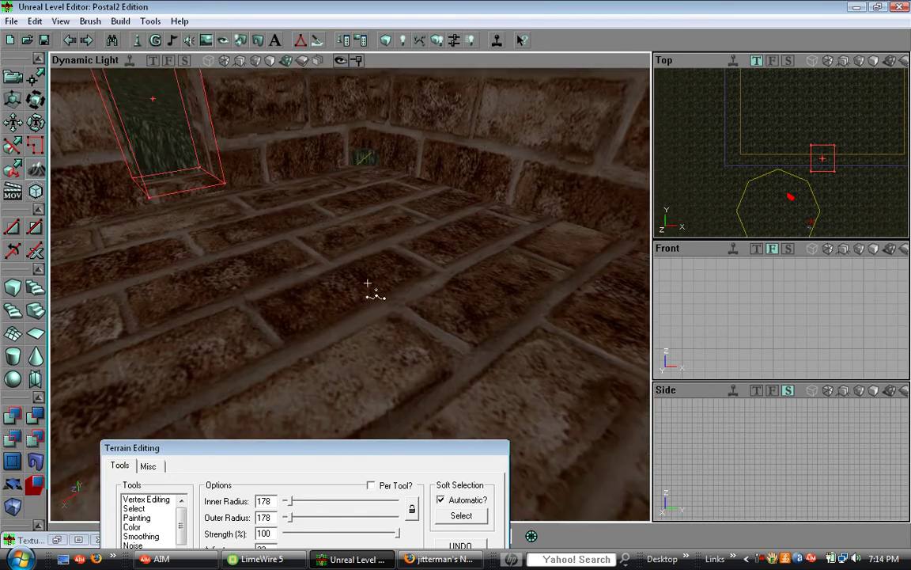
mouse_move(368, 283)
mouse_down()
mouse_move(380, 269)
mouse_move(324, 265)
mouse_move(317, 221)
mouse_move(385, 297)
mouse_up()
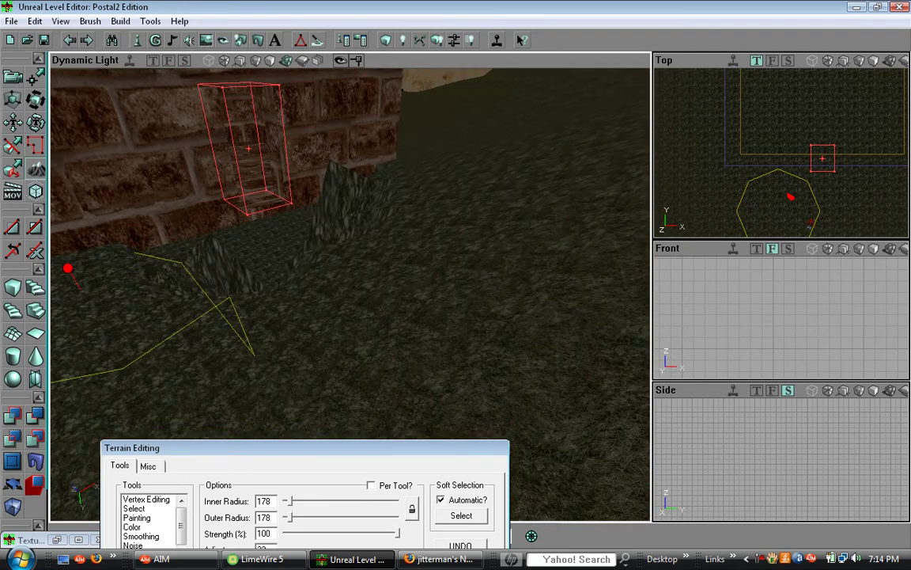
Step: Flatten the terrain outside along the building's side wall and across the interior floor
mouse_move(79, 289)
ctrl+mouse_down()
mouse_move(369, 204)
mouse_move(330, 218)
mouse_move(321, 151)
mouse_move(332, 230)
mouse_move(341, 115)
ctrl+mouse_up()
ctrl+drag(332, 228, 447, 247)
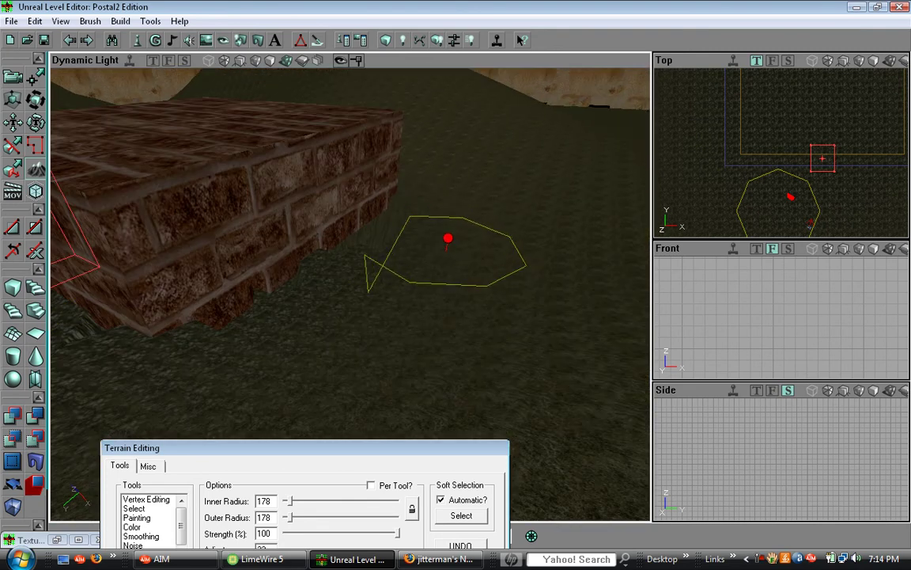
mouse_move(369, 229)
mouse_down()
mouse_move(336, 127)
mouse_move(338, 170)
mouse_move(353, 178)
mouse_move(347, 131)
mouse_up()
ctrl+drag(345, 230, 343, 166)
drag(371, 208, 347, 228)
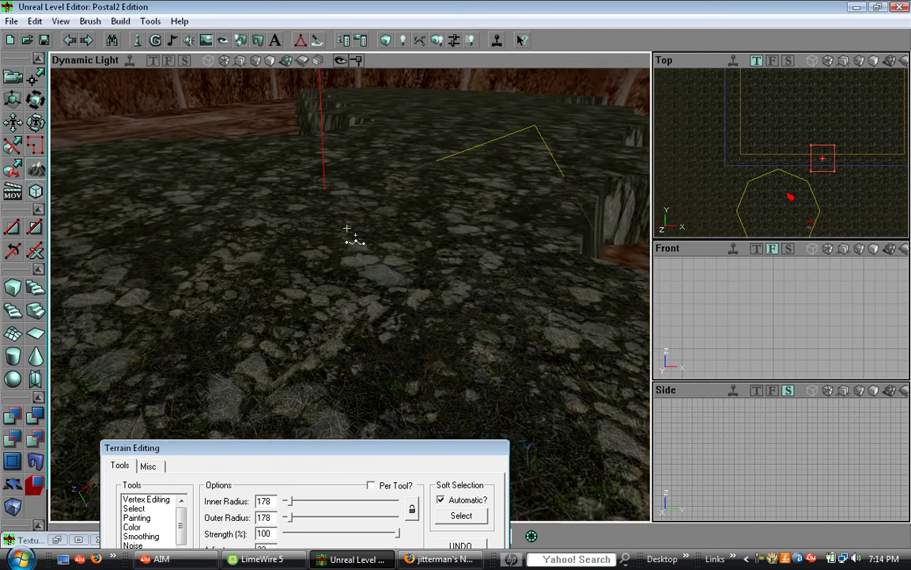